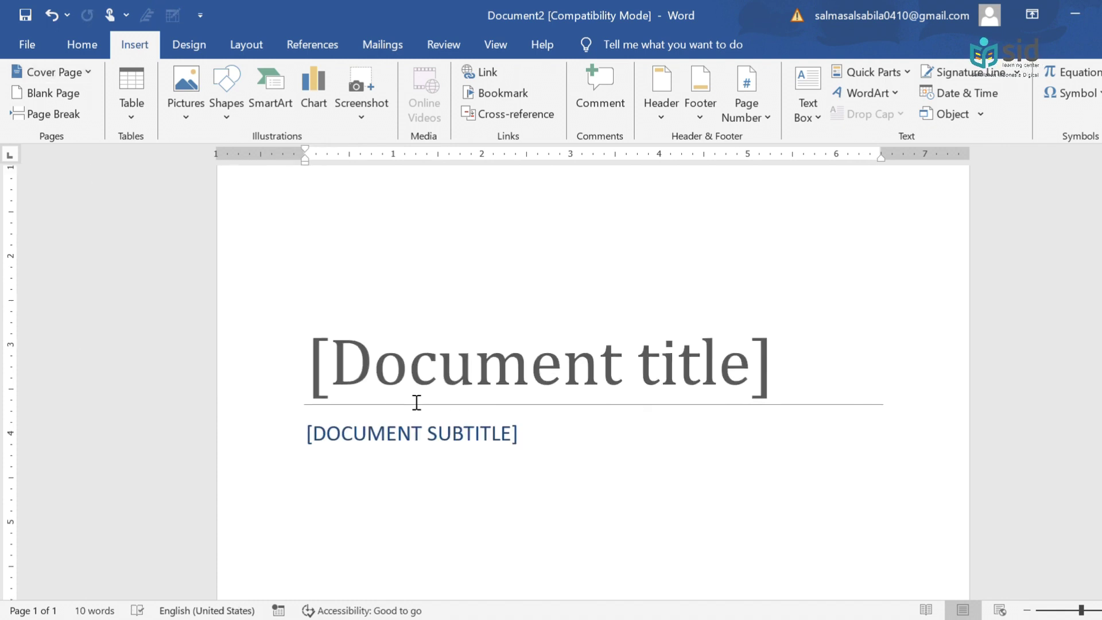
Review the cover page from the document title down to the company name and address block.
{"action": "scroll", "coordinate": [417, 403], "scroll_direction": "down", "scroll_amount": 6}
{"action": "scroll", "coordinate": [416, 402], "scroll_direction": "down", "scroll_amount": 4}
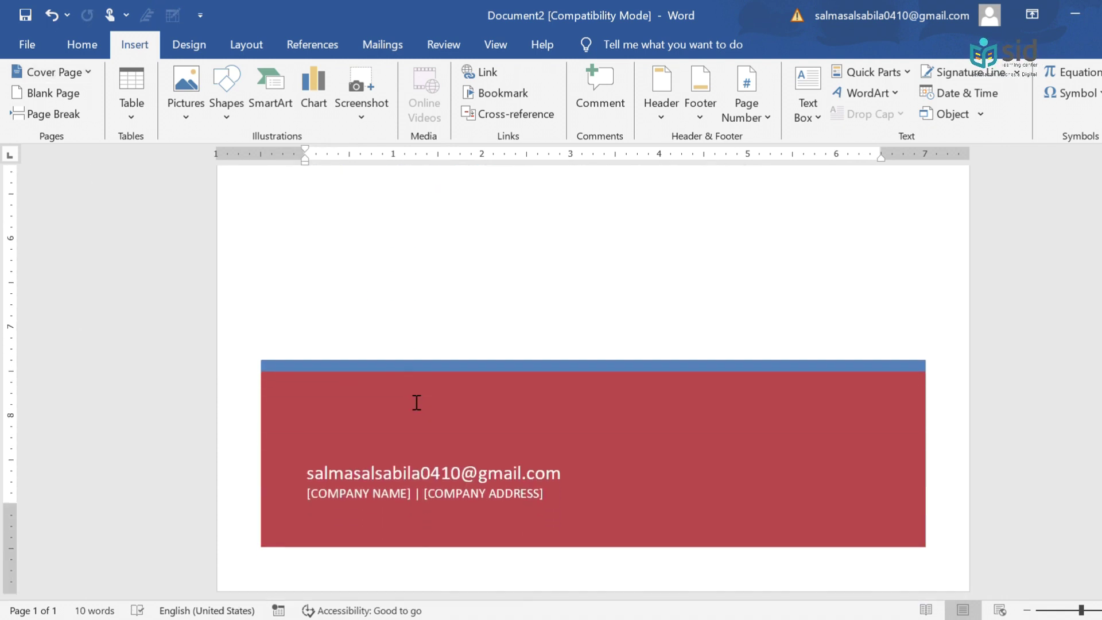
{"action": "scroll", "coordinate": [416, 402], "scroll_direction": "up", "scroll_amount": 6}
{"action": "scroll", "coordinate": [417, 402], "scroll_direction": "up", "scroll_amount": 5}
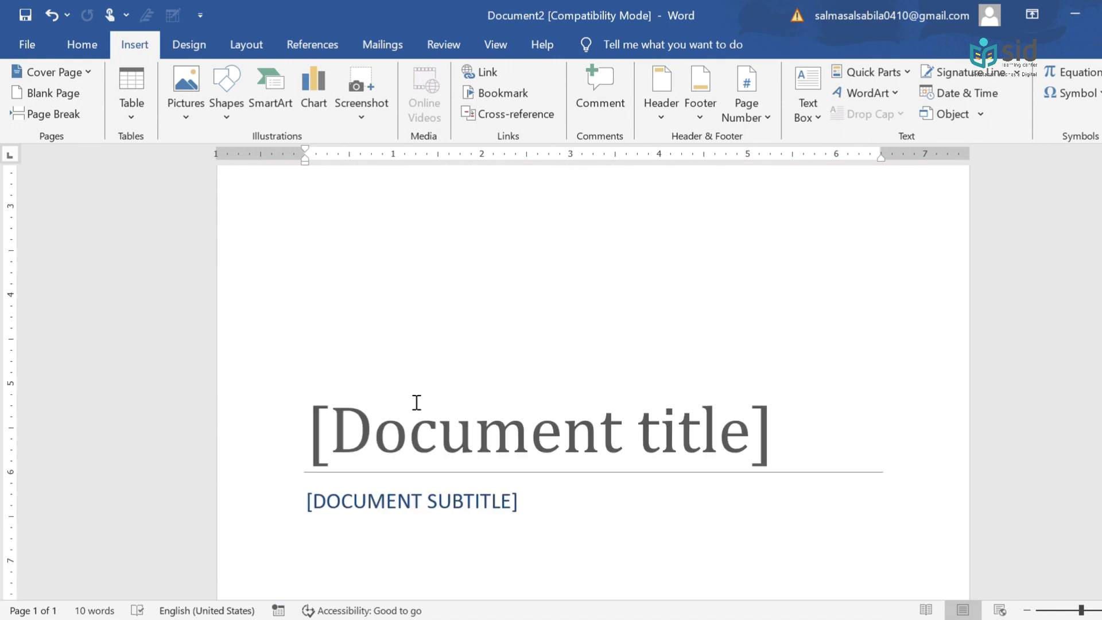
{"action": "scroll", "coordinate": [417, 402], "scroll_direction": "down", "scroll_amount": 10}
{"action": "scroll", "coordinate": [416, 402], "scroll_direction": "up", "scroll_amount": 8}
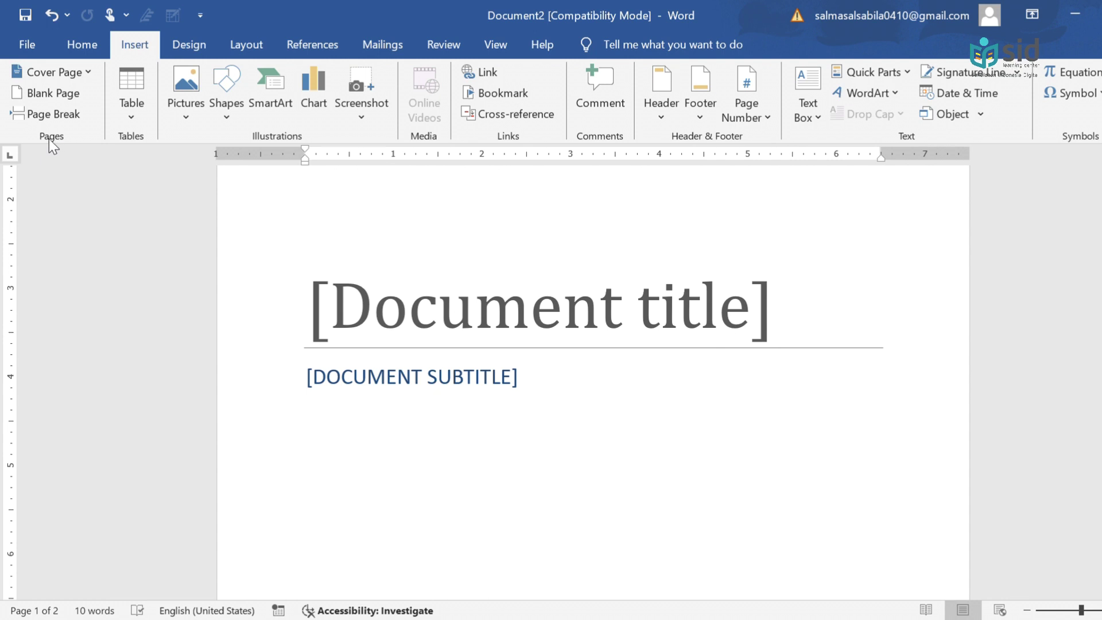
Insert a blank page after the cover page.
{"action": "left_click", "coordinate": [56, 98]}
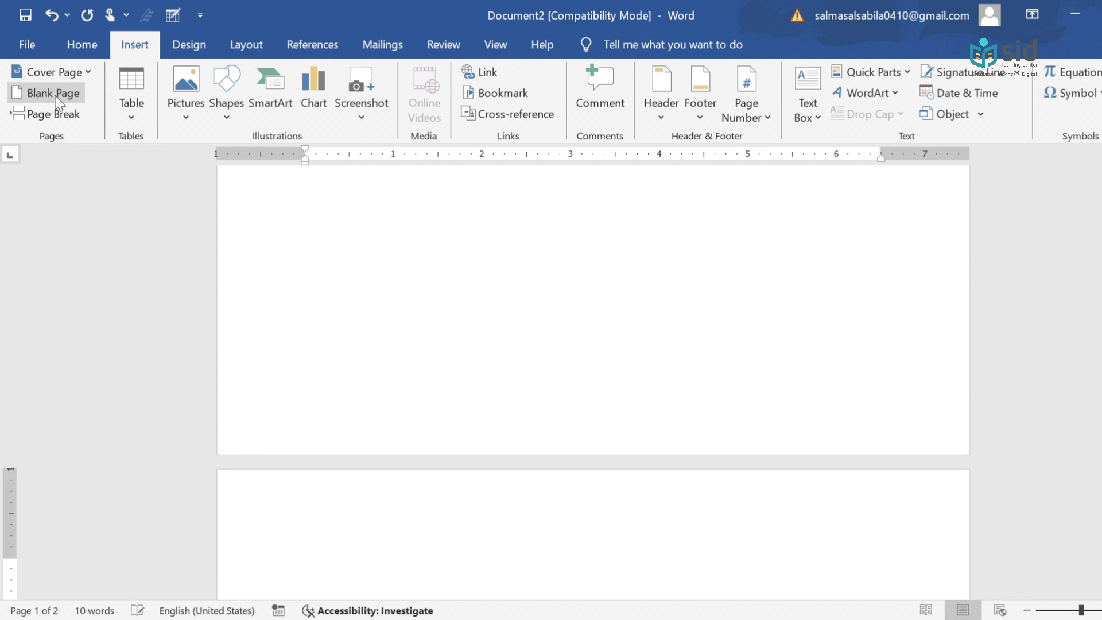
{"action": "scroll", "coordinate": [363, 410], "scroll_direction": "down", "scroll_amount": 3}
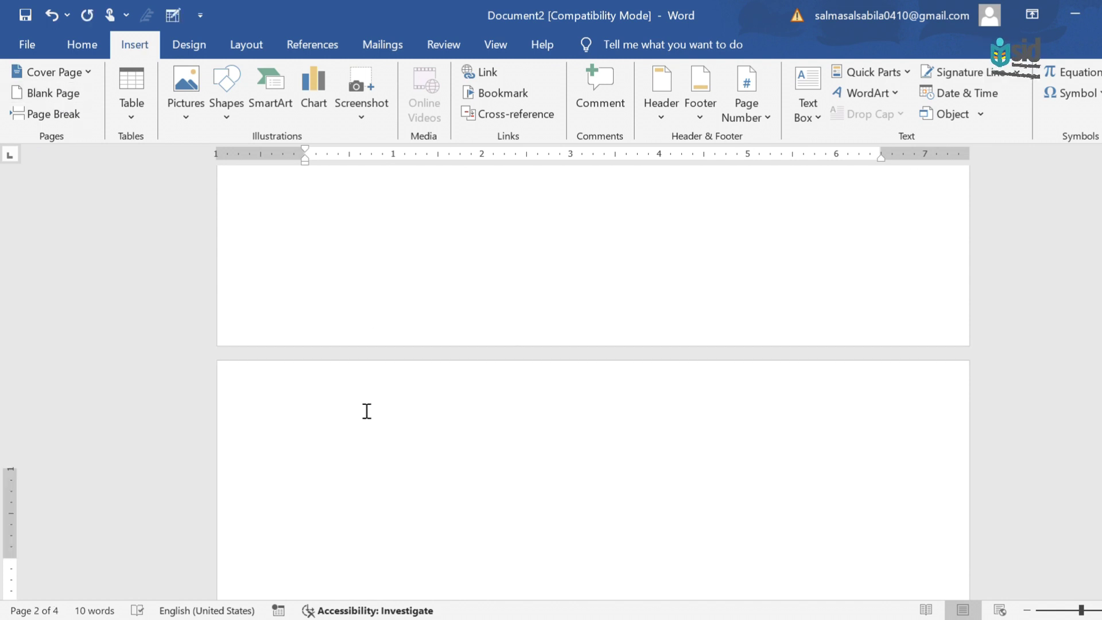
{"action": "scroll", "coordinate": [366, 410], "scroll_direction": "down", "scroll_amount": 1}
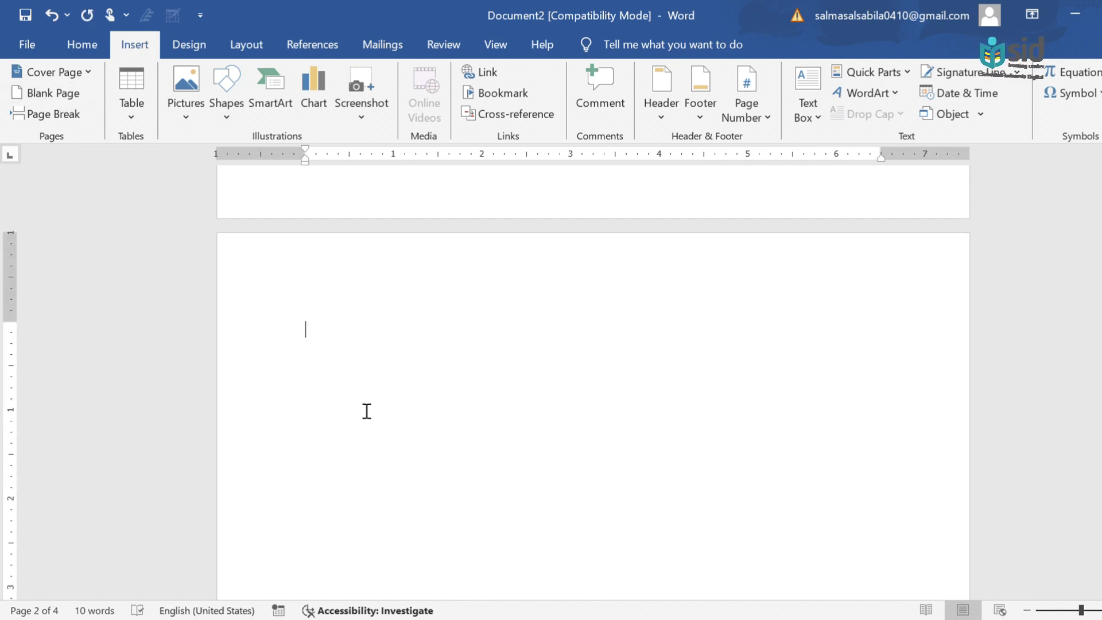
{"action": "scroll", "coordinate": [366, 411], "scroll_direction": "down", "scroll_amount": 1}
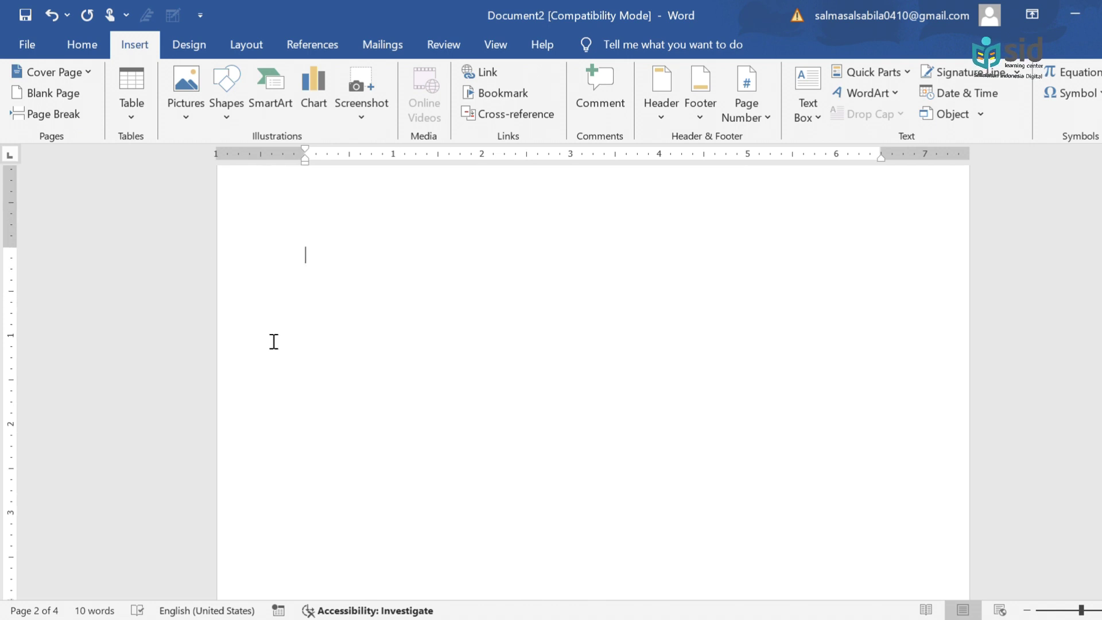
Insert a page break at the cursor on the second page.
{"action": "left_click", "coordinate": [61, 113]}
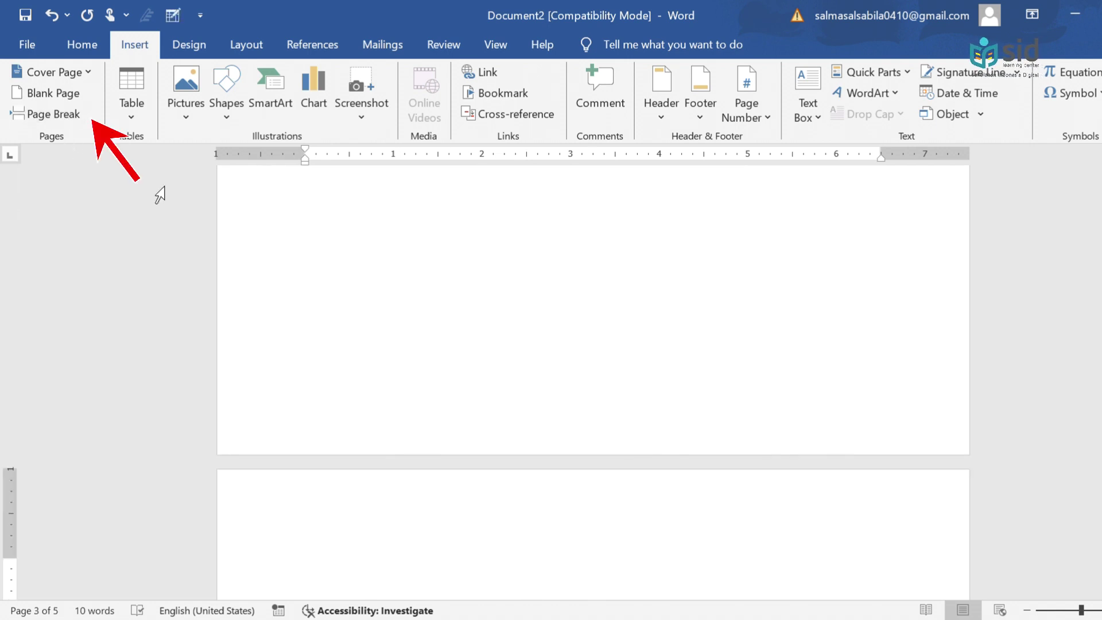
{"action": "scroll", "coordinate": [316, 403], "scroll_direction": "down", "scroll_amount": 1}
{"action": "scroll", "coordinate": [316, 403], "scroll_direction": "down", "scroll_amount": 3}
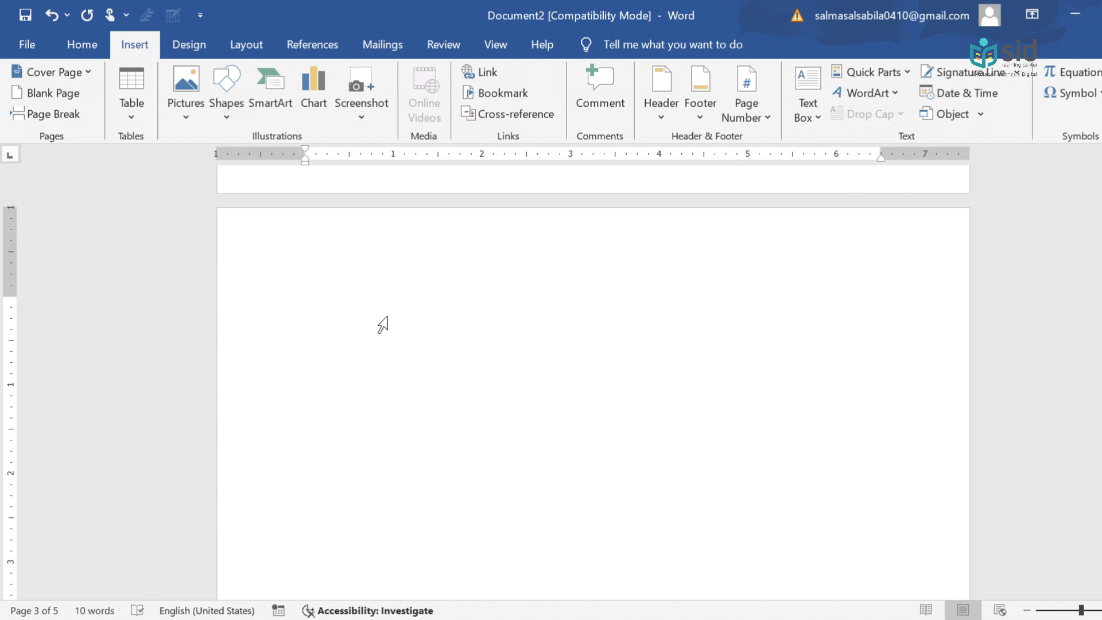
{"action": "scroll", "coordinate": [382, 323], "scroll_direction": "up", "scroll_amount": 1}
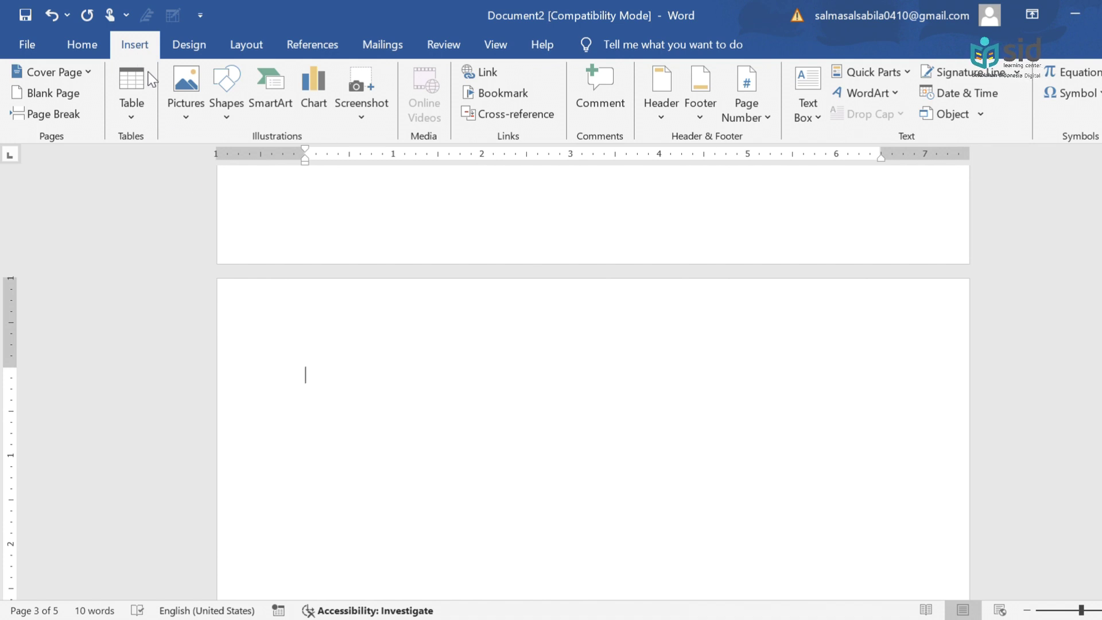
Try a table with four columns and seven rows at the start of the third page.
{"action": "left_click", "coordinate": [136, 120]}
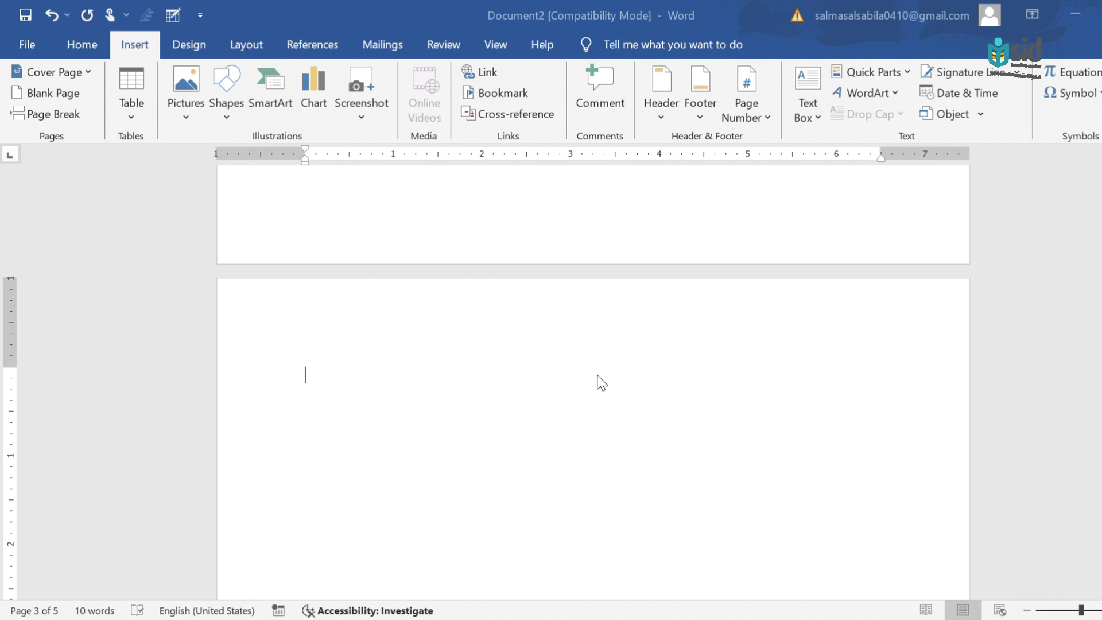
{"action": "left_click", "coordinate": [133, 112]}
{"action": "left_click", "coordinate": [179, 272]}
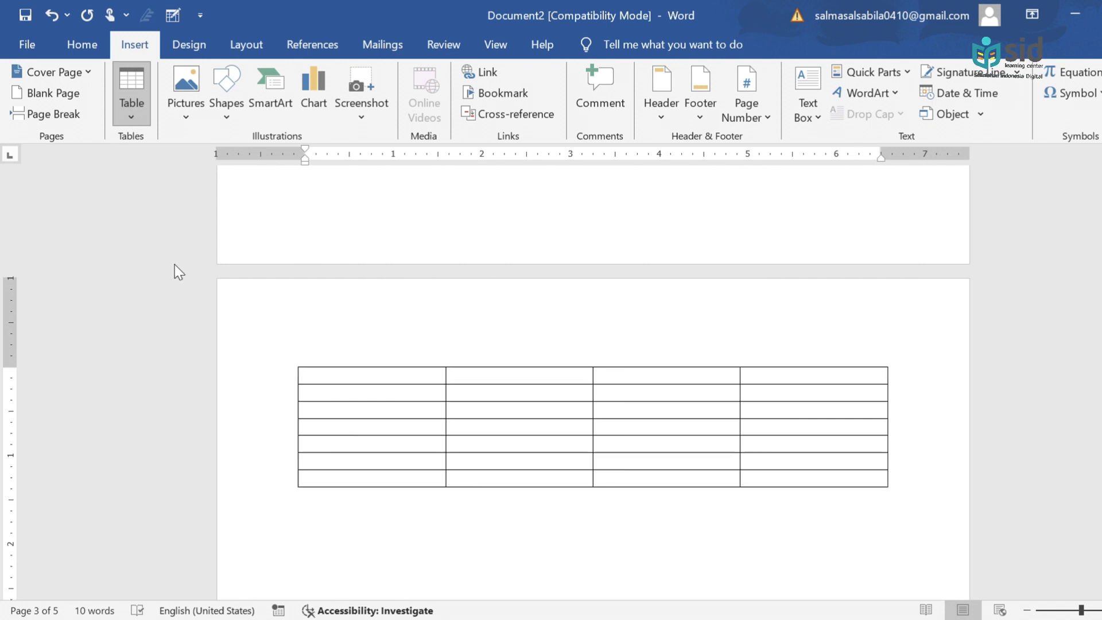
{"action": "key", "text": "ctrl+z"}
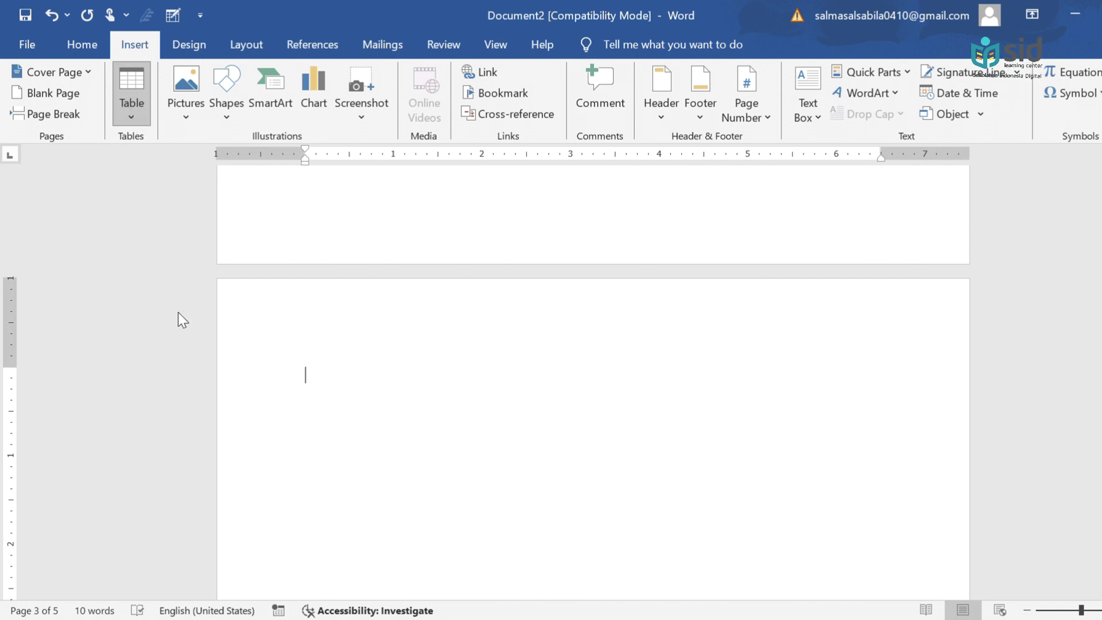
Draw a one-cell table about 6.6" wide and 1.17" high on the third page, and delete it.
{"action": "left_click", "coordinate": [179, 326]}
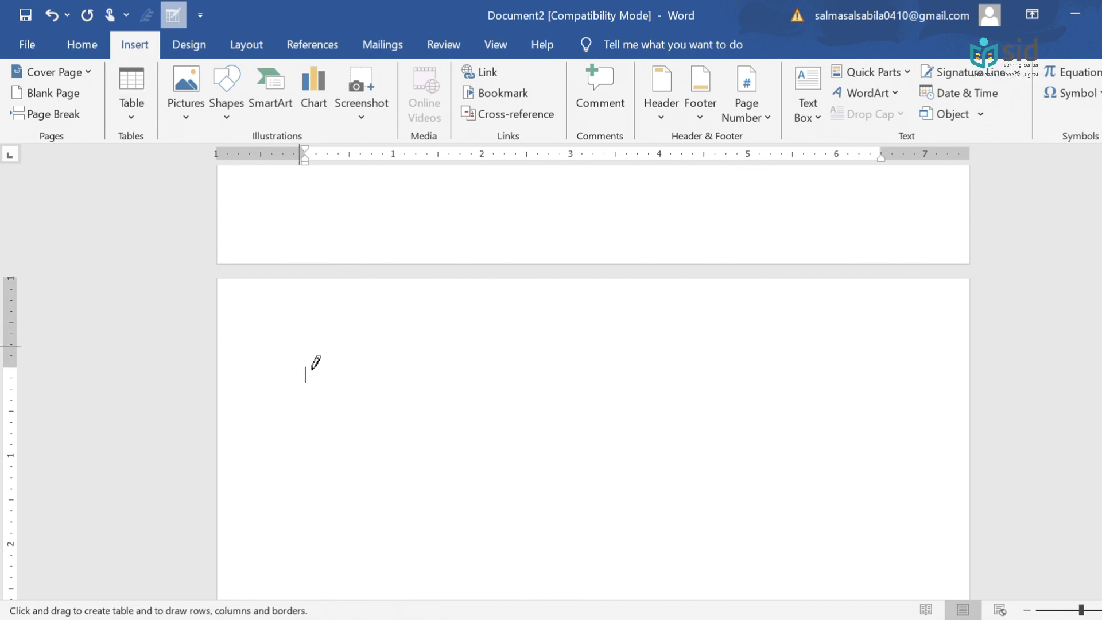
{"action": "mouse_move", "coordinate": [381, 389]}
{"action": "left_mouse_down"}
{"action": "mouse_move", "coordinate": [851, 388]}
{"action": "mouse_move", "coordinate": [831, 501]}
{"action": "mouse_move", "coordinate": [875, 468]}
{"action": "mouse_move", "coordinate": [852, 483]}
{"action": "mouse_move", "coordinate": [793, 382]}
{"action": "mouse_move", "coordinate": [891, 461]}
{"action": "mouse_move", "coordinate": [900, 484]}
{"action": "left_mouse_up"}
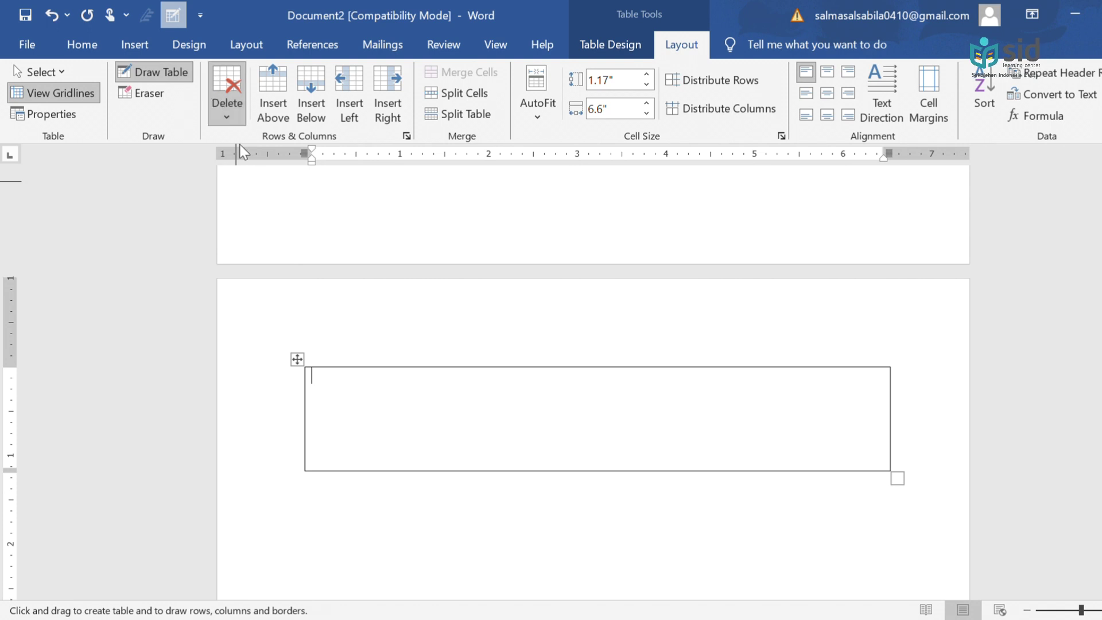
{"action": "left_click", "coordinate": [227, 94]}
{"action": "left_click", "coordinate": [258, 200]}
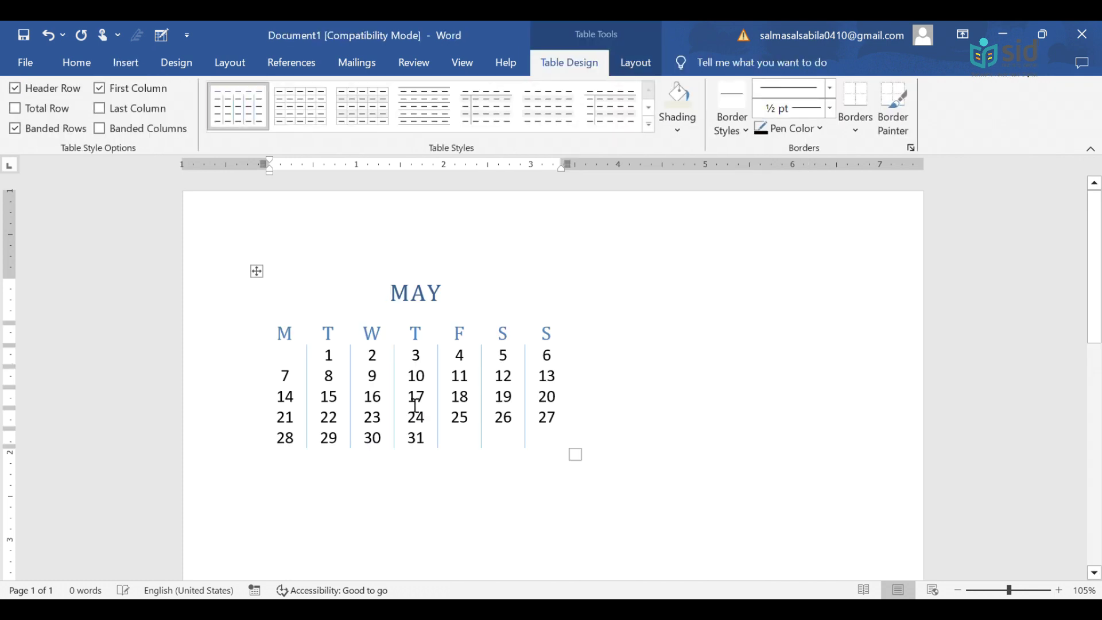
Remove the May calendar table from the page in Document1.
{"action": "left_click", "coordinate": [414, 405]}
{"action": "left_click", "coordinate": [433, 383]}
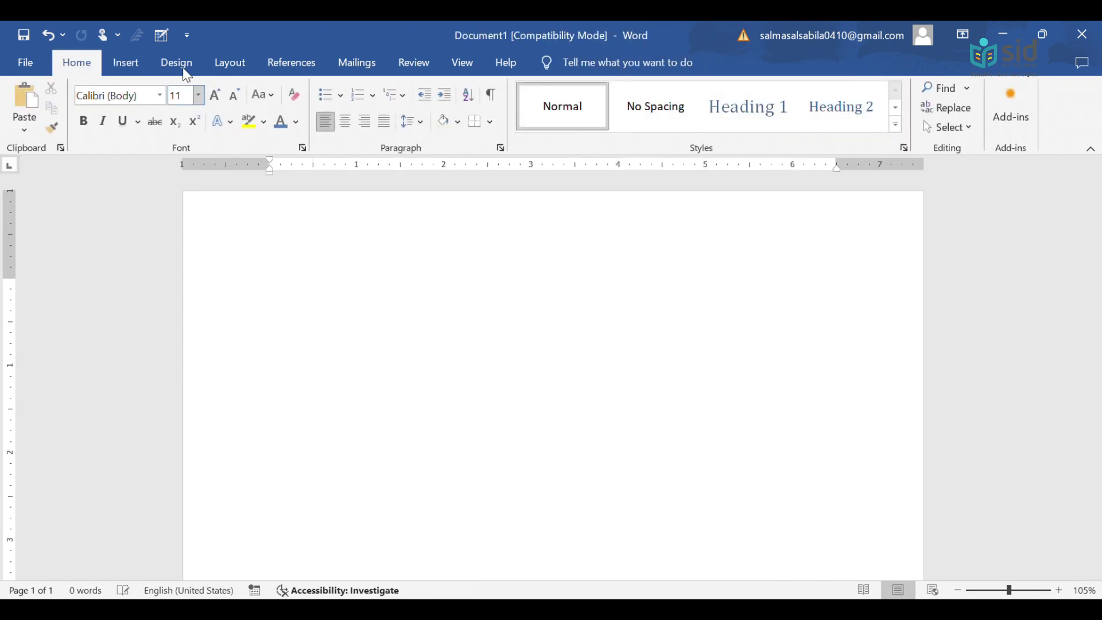
Draw a rectangle about 4.63" wide and 2.38" high on the blank page.
{"action": "left_click", "coordinate": [136, 65]}
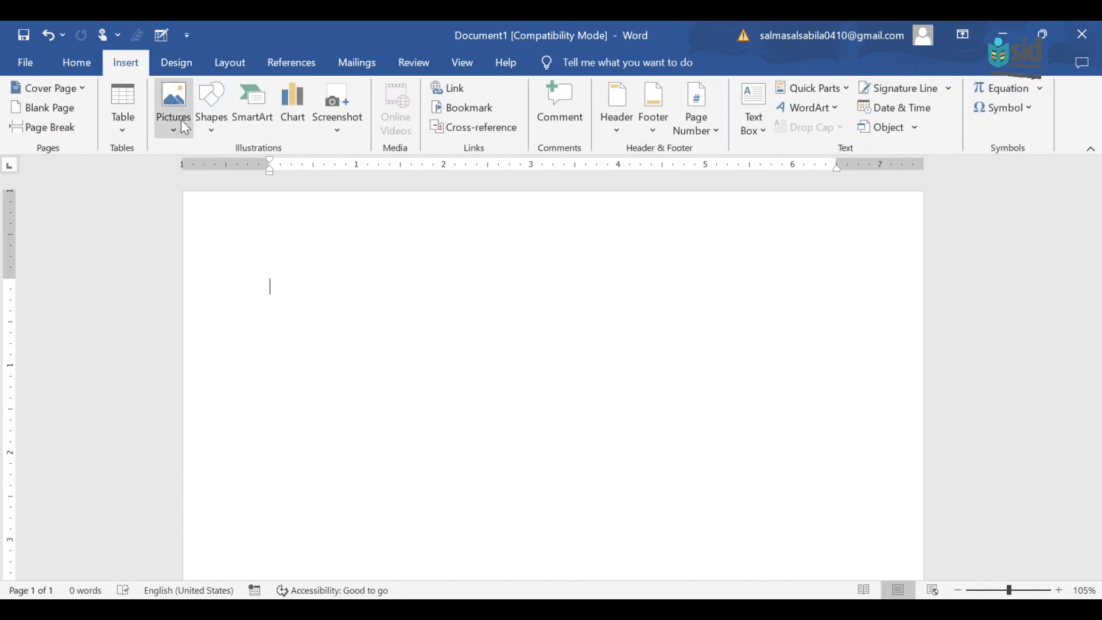
{"action": "left_click", "coordinate": [172, 131]}
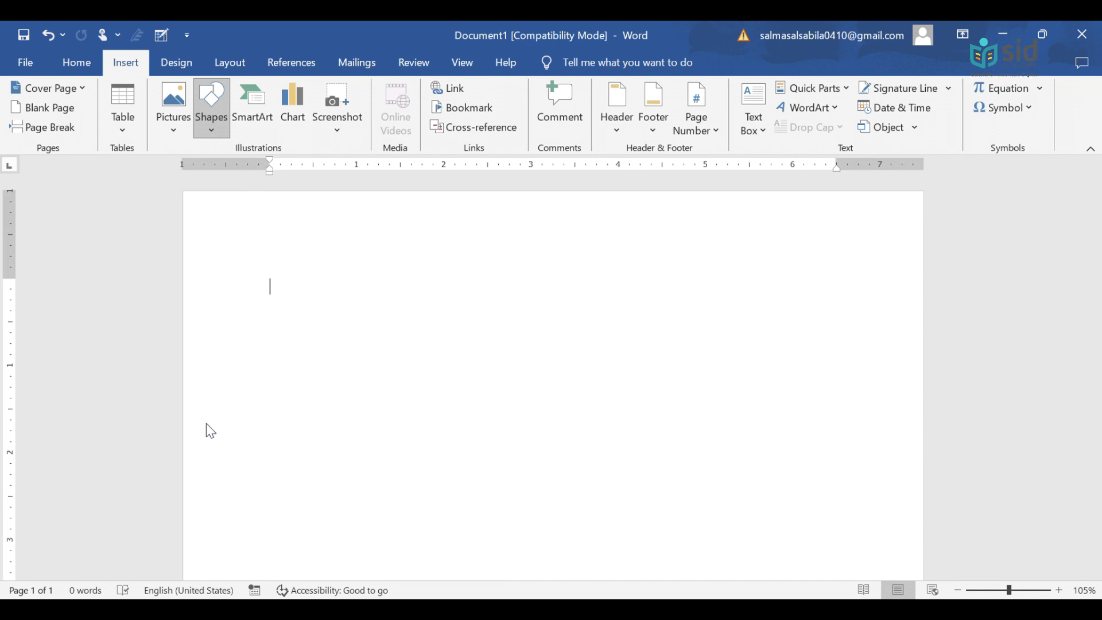
{"action": "left_click_drag", "start_coordinate": [288, 306], "coordinate": [706, 527]}
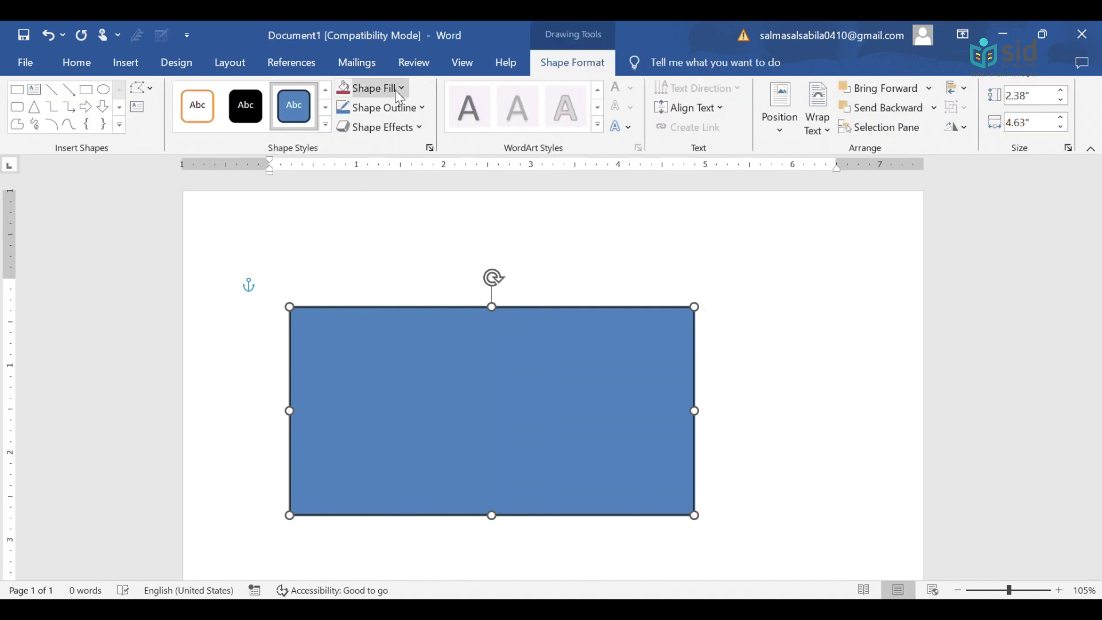
Fill the rectangle with a light tan colour and give it a light outline.
{"action": "left_click", "coordinate": [399, 89]}
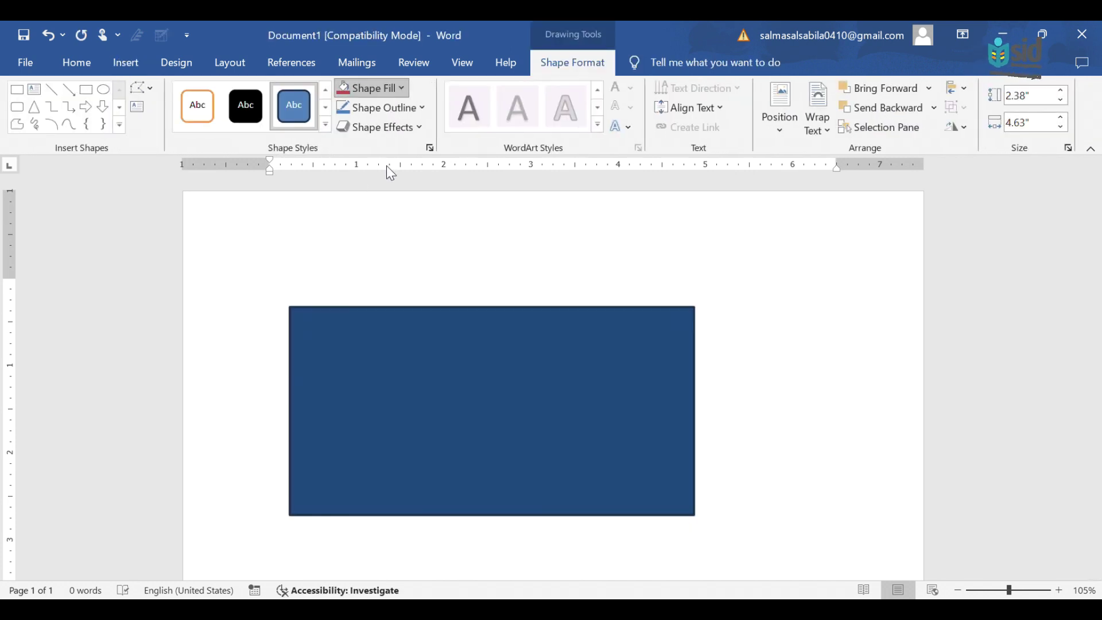
{"action": "left_click", "coordinate": [372, 166]}
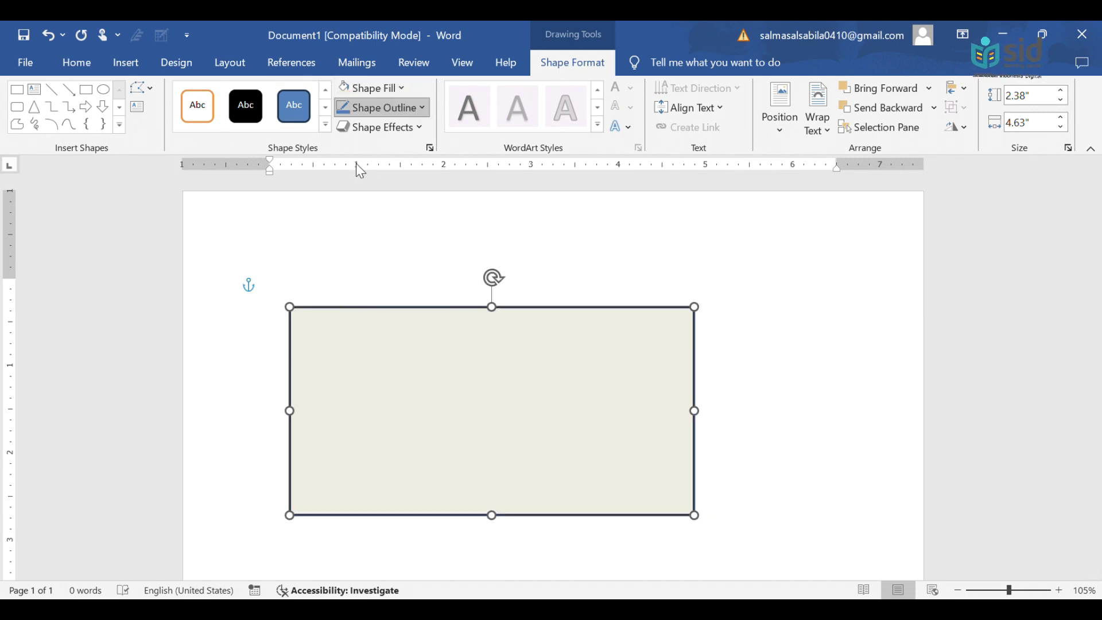
{"action": "left_click", "coordinate": [347, 181]}
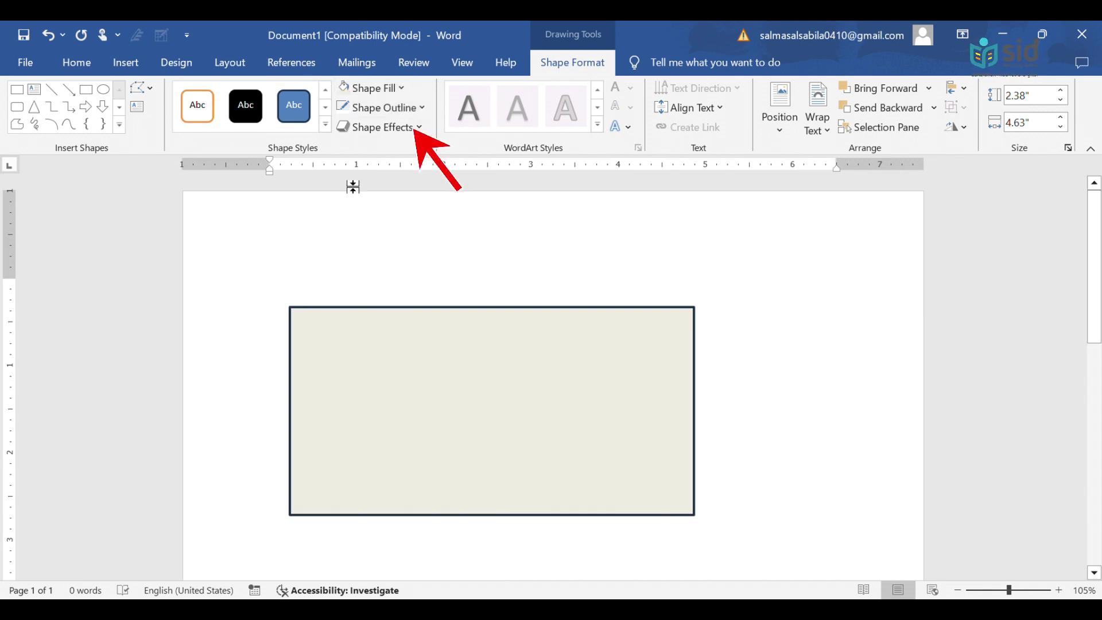
Browse the shape effects for the rectangle, and delete the rectangle.
{"action": "left_click", "coordinate": [410, 131]}
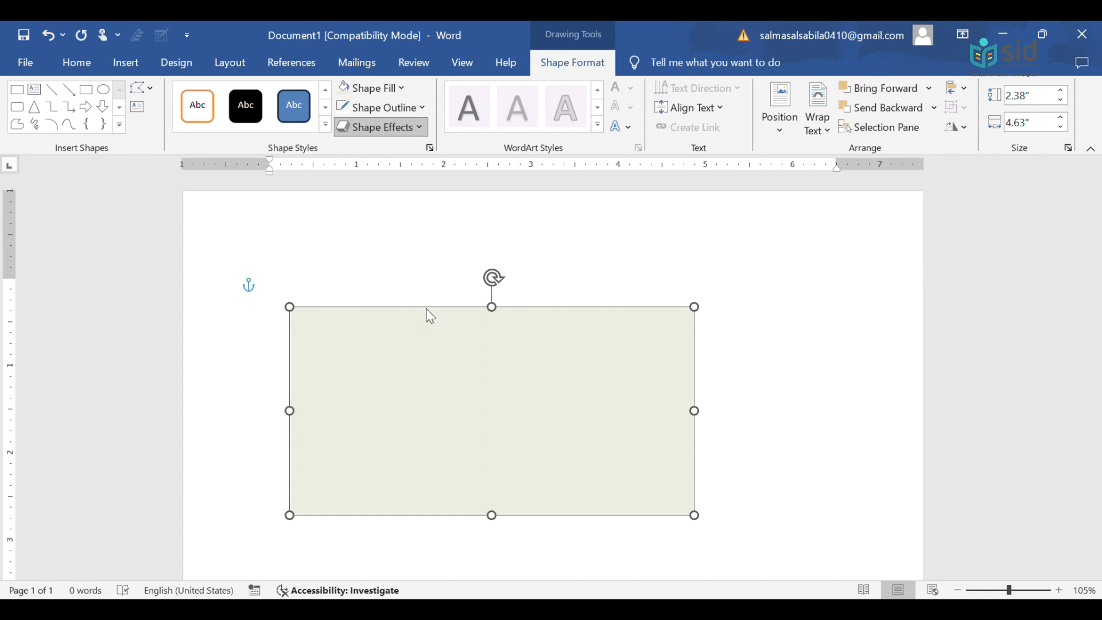
{"action": "left_click", "coordinate": [508, 373]}
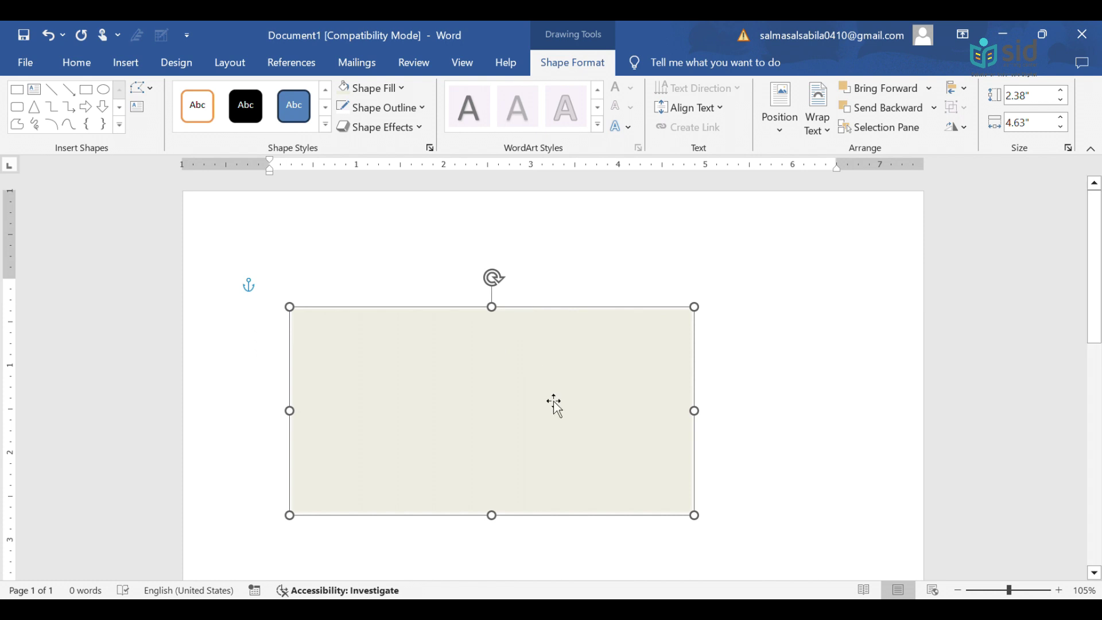
{"action": "key", "text": "Delete"}
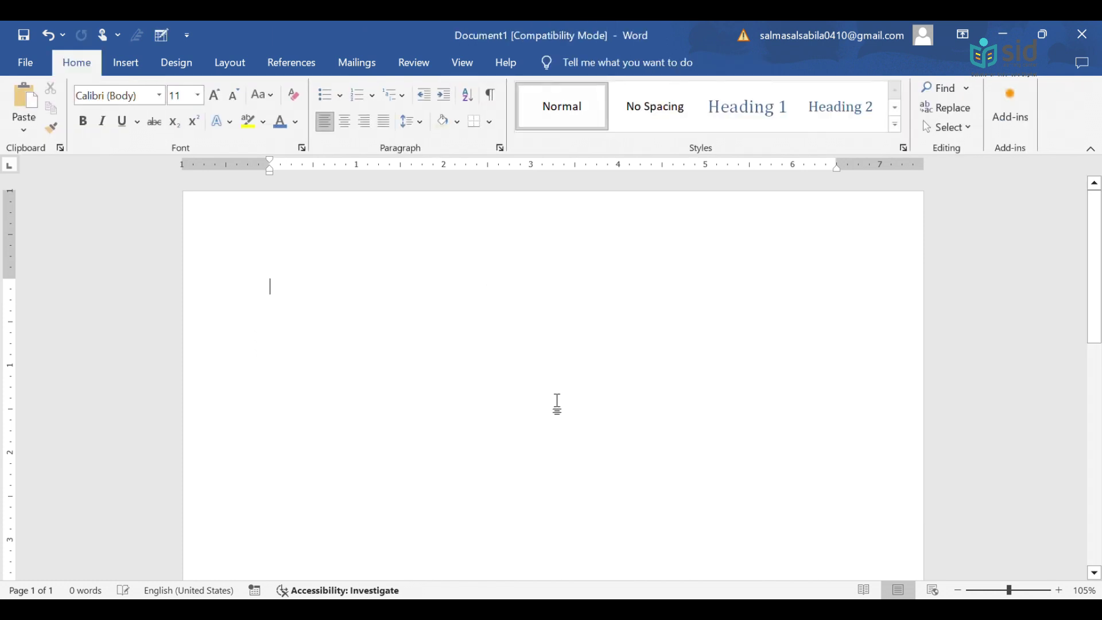
Insert a SmartArt graphic of nested blue boxes with text placeholders, and cycle through selecting its shapes.
{"action": "left_click", "coordinate": [125, 64]}
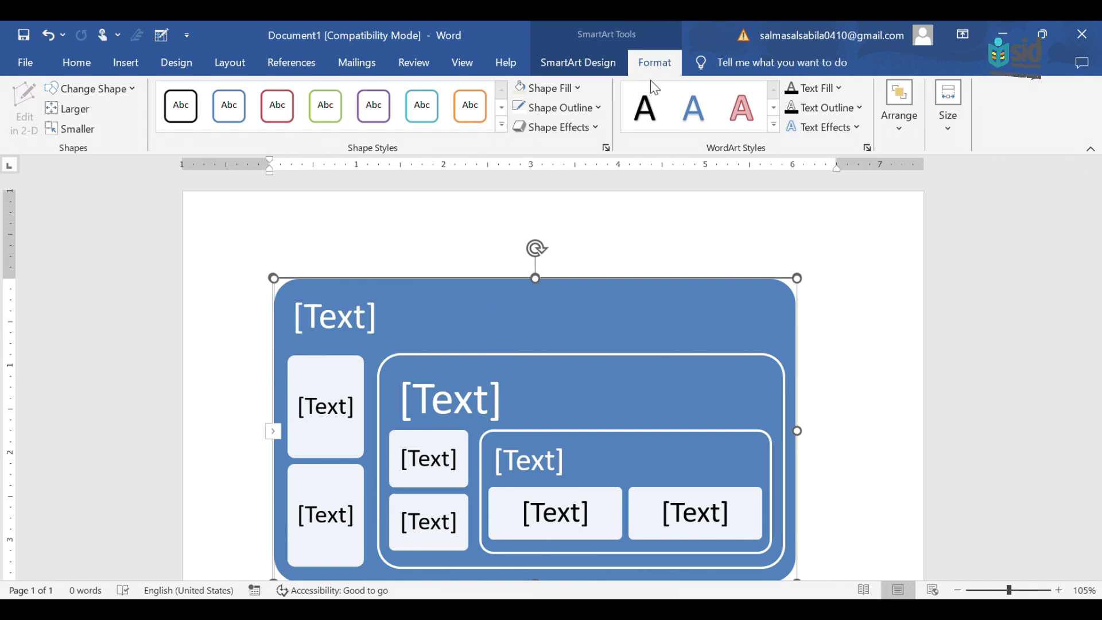
{"action": "key", "text": "Tab"}
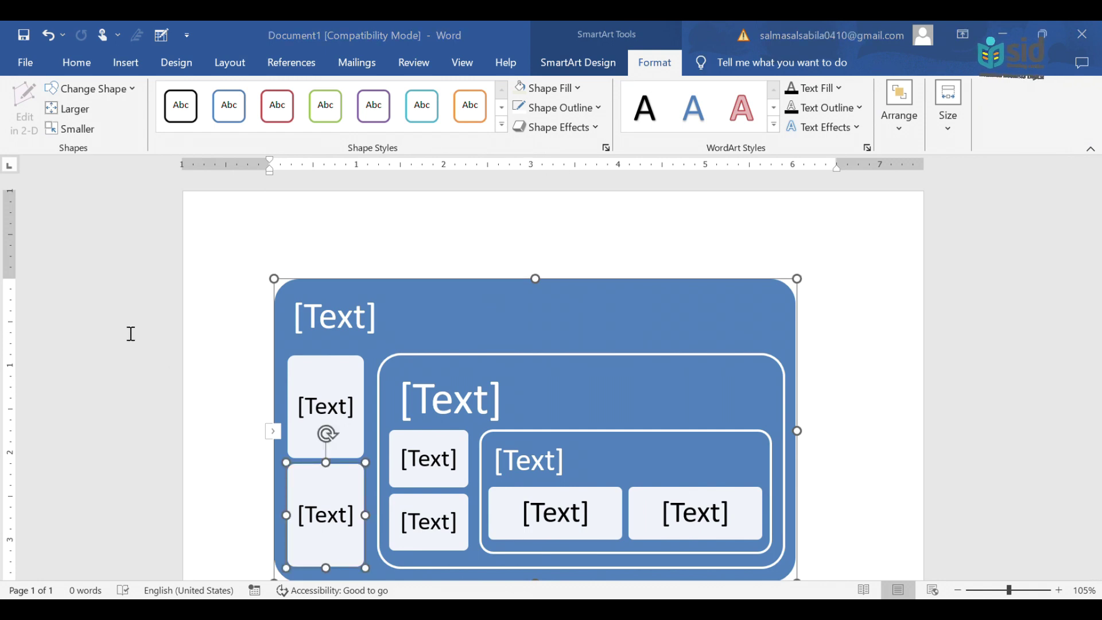
{"action": "key", "text": "shift+Tab"}
Insert a screenshot of the open browser window above the SmartArt graphic and check its placement.
{"action": "left_click", "coordinate": [126, 62]}
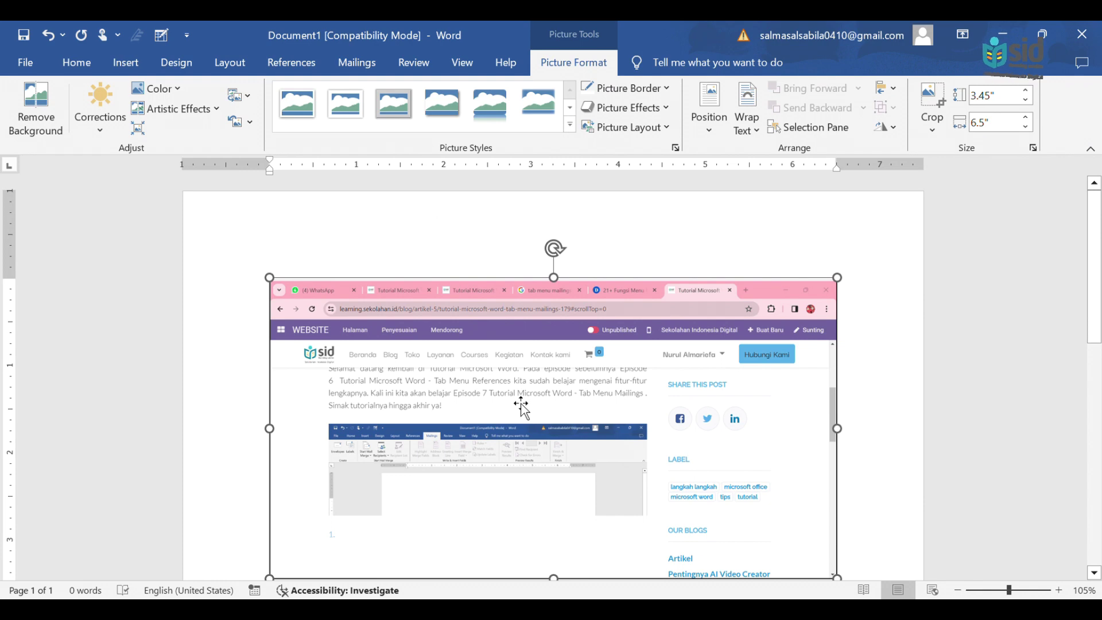
{"action": "left_click", "coordinate": [883, 423]}
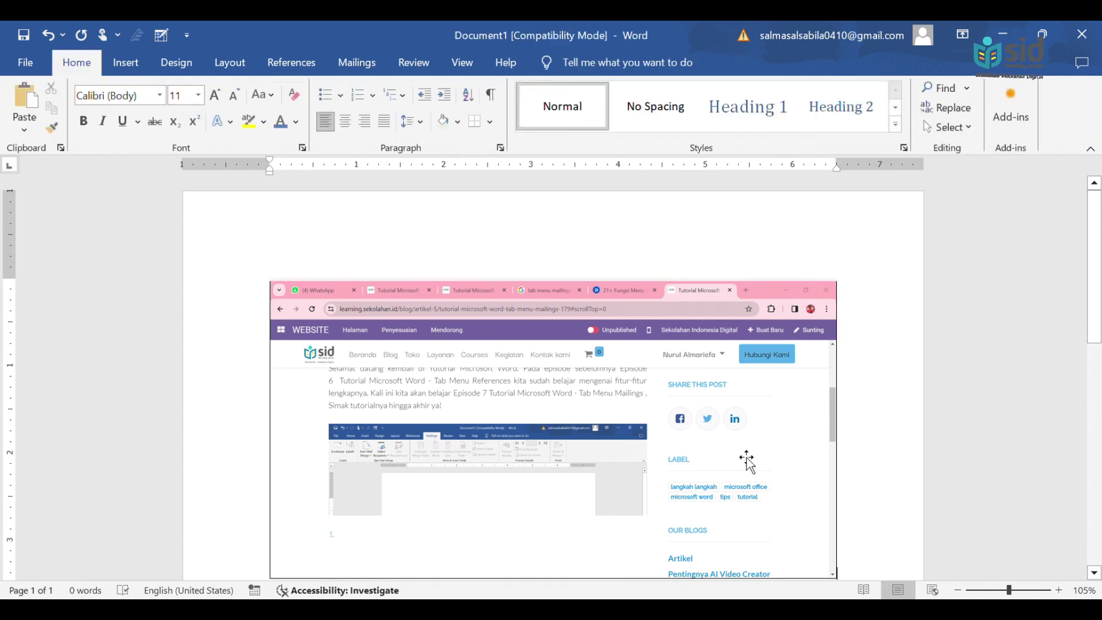
{"action": "scroll", "coordinate": [744, 460], "scroll_direction": "down", "scroll_amount": 3}
{"action": "scroll", "coordinate": [745, 460], "scroll_direction": "up", "scroll_amount": 3}
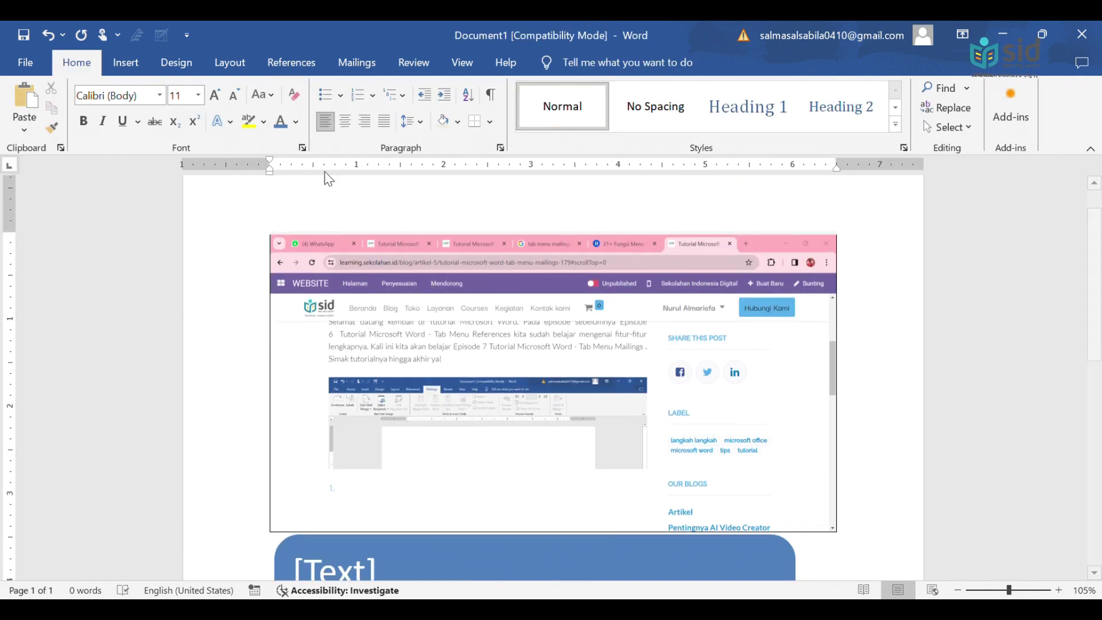
View the bookmark settings, and attach a new comment to the inserted browser screenshot.
{"action": "left_click", "coordinate": [123, 62]}
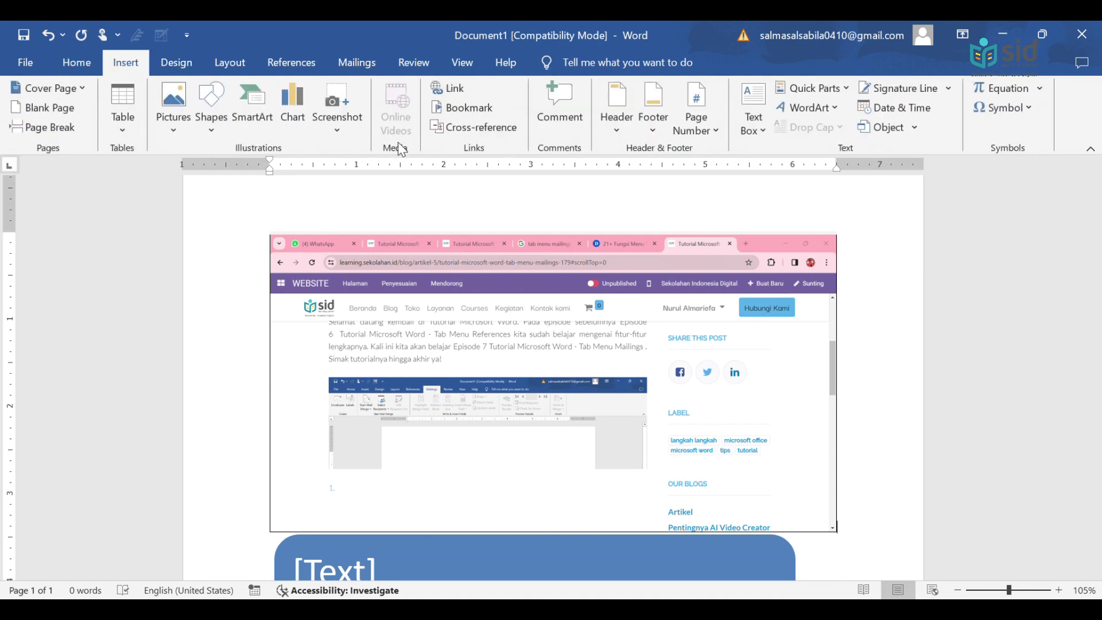
{"action": "left_click", "coordinate": [465, 107]}
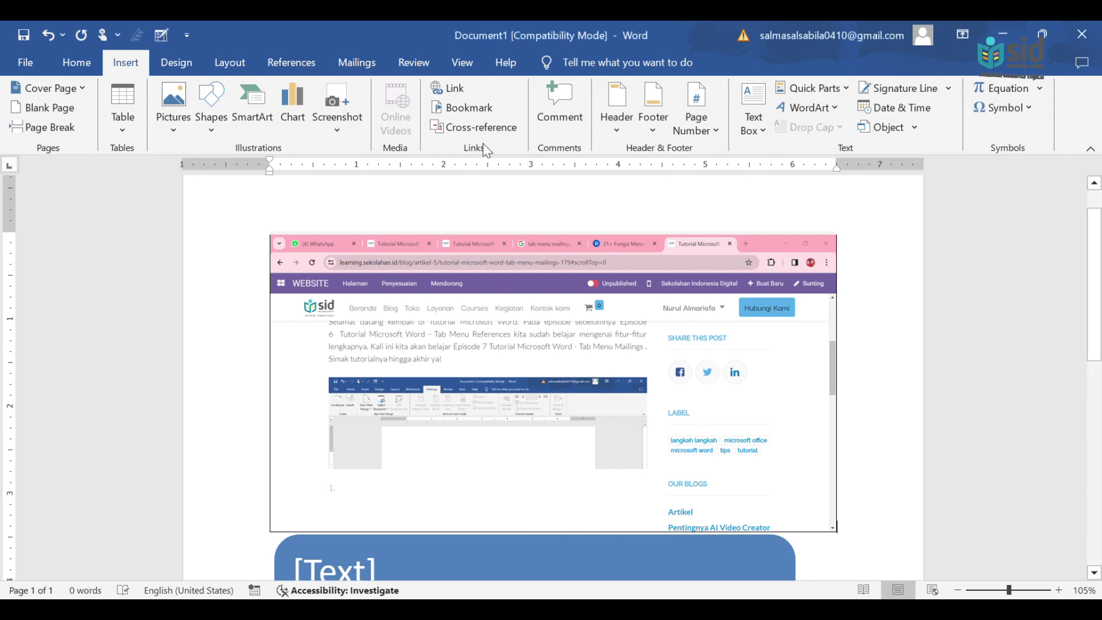
{"action": "scroll", "coordinate": [458, 131], "scroll_direction": "down", "scroll_amount": 1}
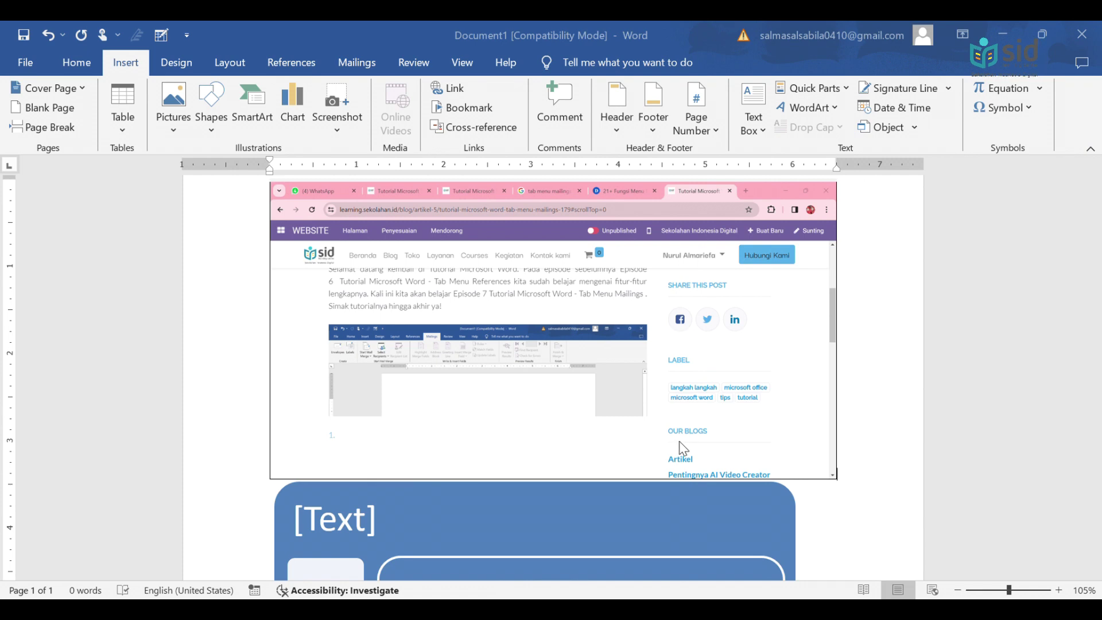
{"action": "left_click", "coordinate": [559, 118]}
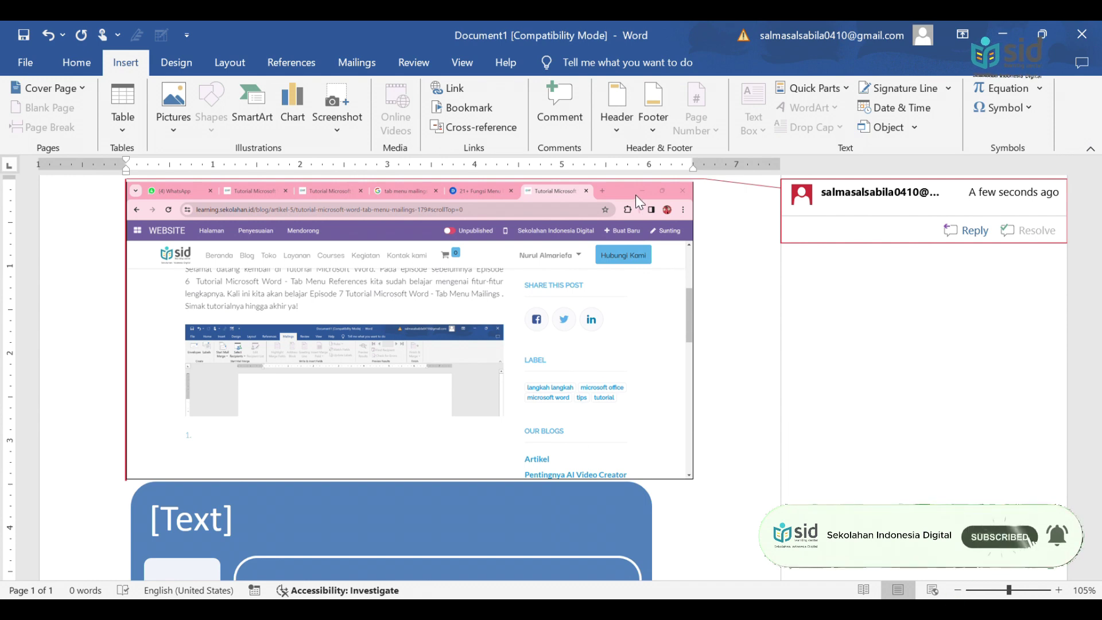
Insert a header with a blue document title banner, check the footer area, and return to the document body.
{"action": "left_click", "coordinate": [623, 96]}
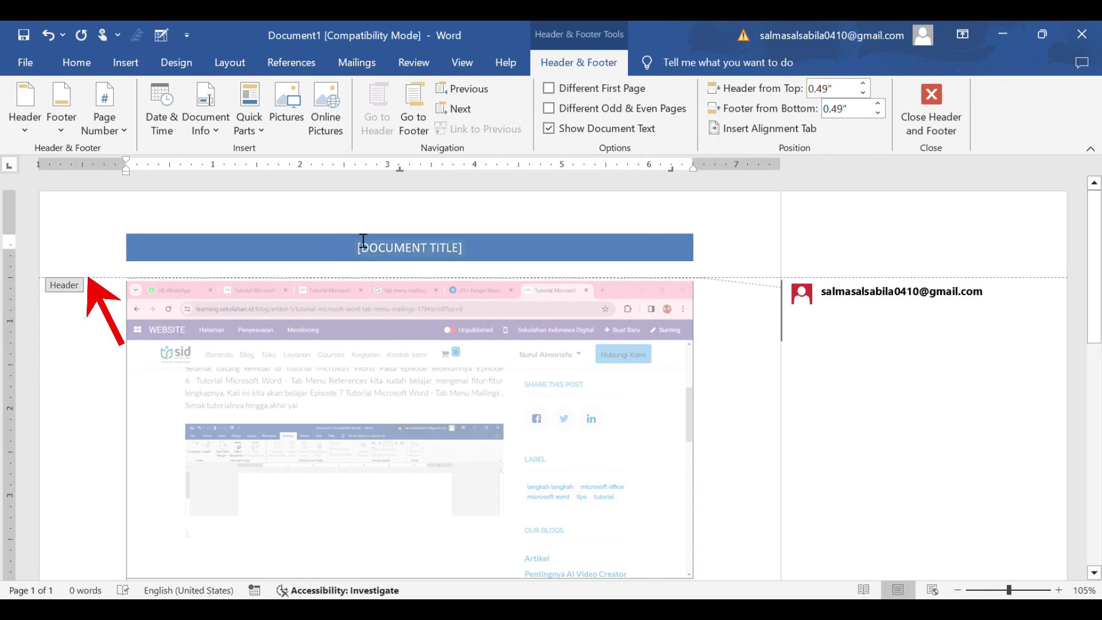
{"action": "scroll", "coordinate": [411, 454], "scroll_direction": "down", "scroll_amount": 10}
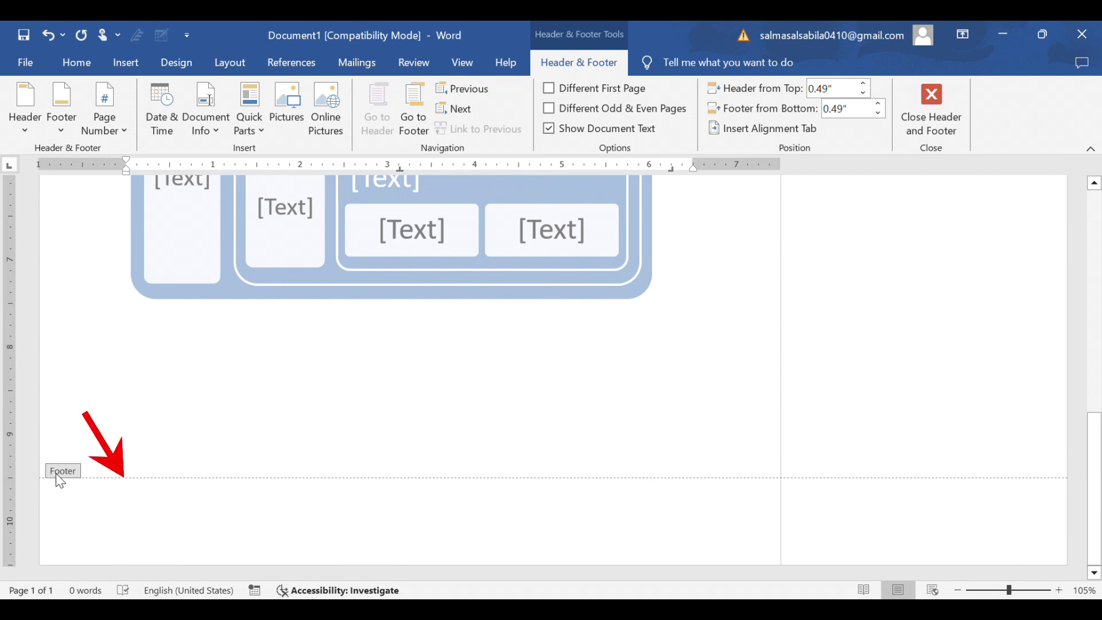
{"action": "double_click", "coordinate": [436, 419]}
{"action": "scroll", "coordinate": [542, 414], "scroll_direction": "up", "scroll_amount": 5}
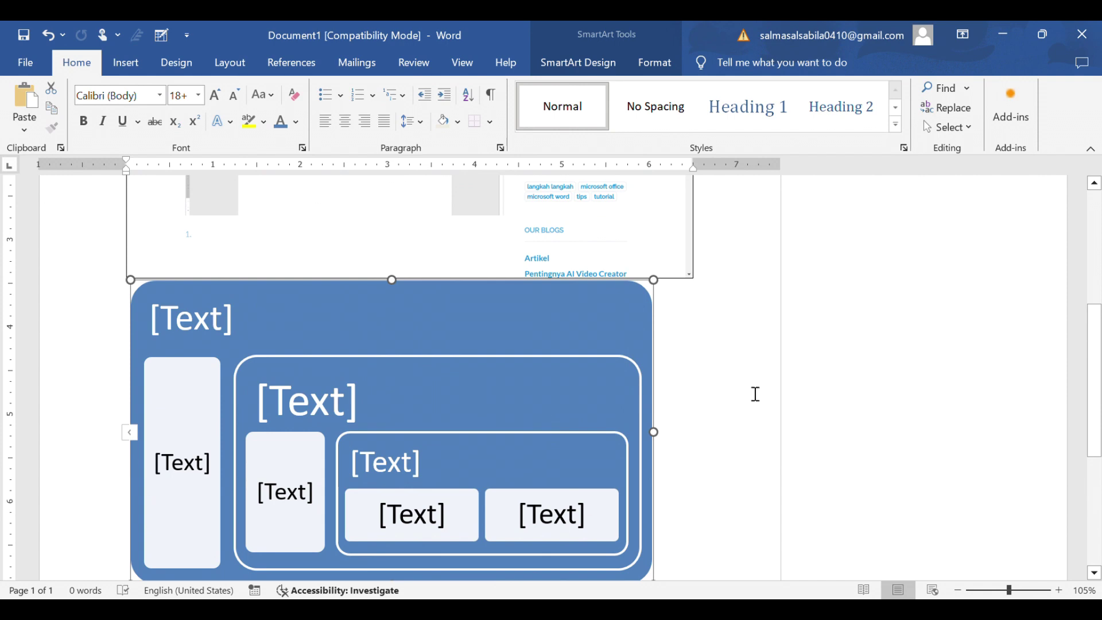
{"action": "scroll", "coordinate": [755, 393], "scroll_direction": "up", "scroll_amount": 8}
Reopen the page header for editing, and place the cursor in the empty footer area.
{"action": "double_click", "coordinate": [536, 232]}
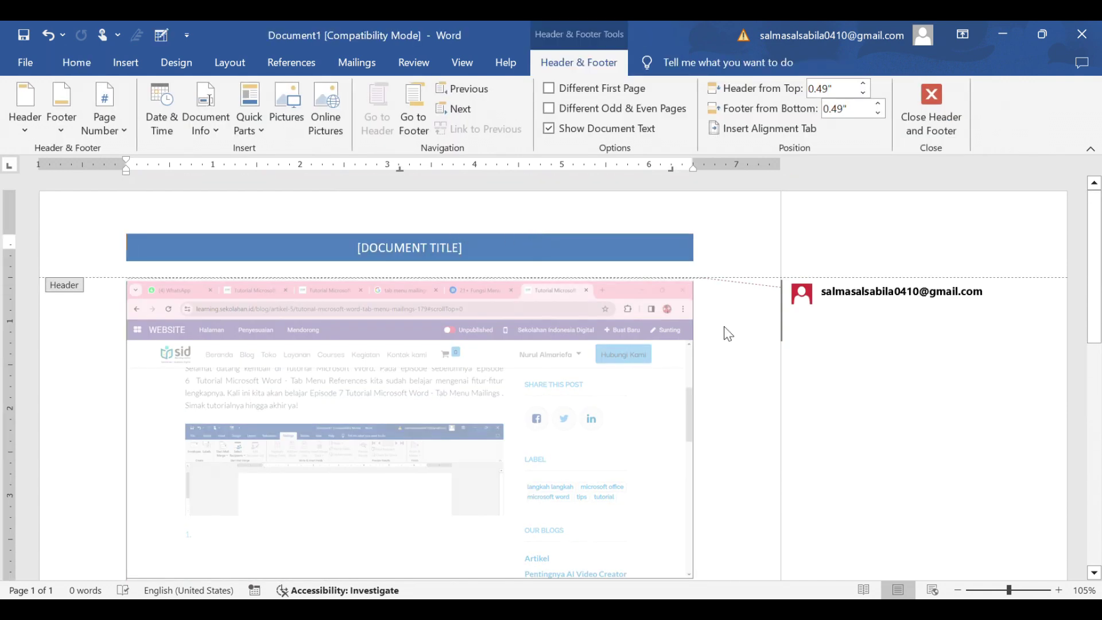
{"action": "scroll", "coordinate": [755, 383], "scroll_direction": "down", "scroll_amount": 6}
{"action": "scroll", "coordinate": [759, 385], "scroll_direction": "down", "scroll_amount": 3}
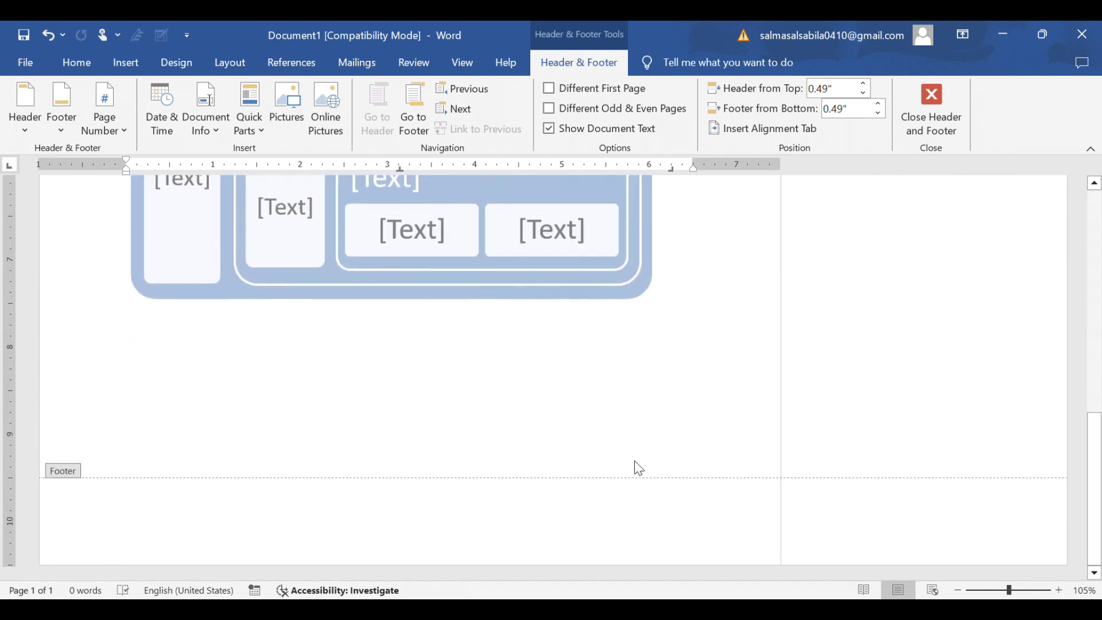
{"action": "left_click", "coordinate": [534, 536]}
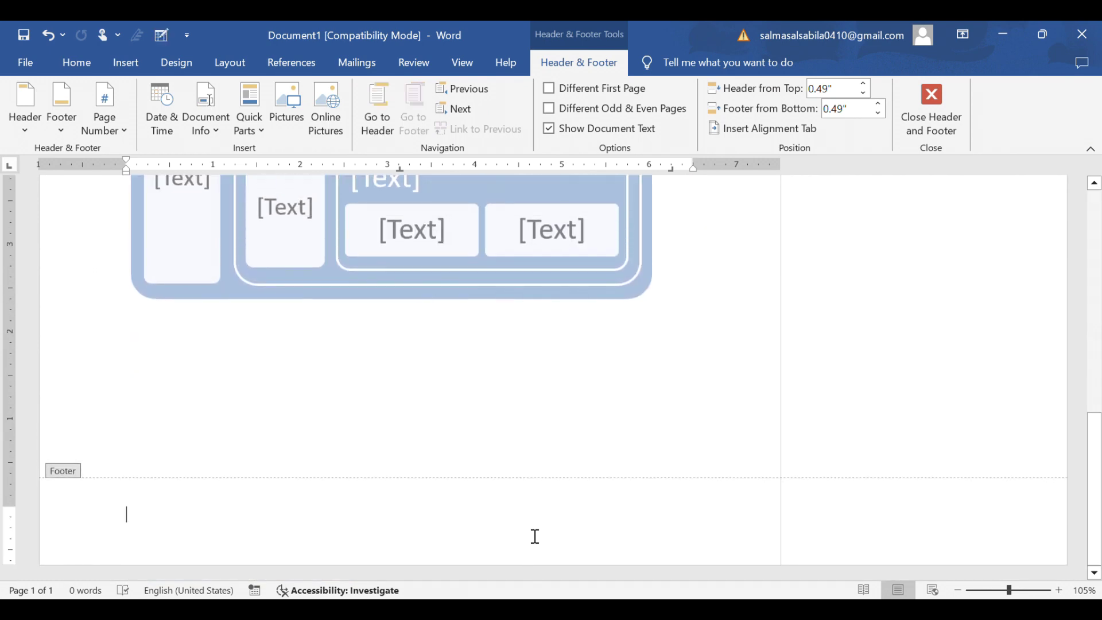
Insert a pull-quote text box with a blue triangular graphic, and replace its placeholder quote with a signature line.
{"action": "left_click", "coordinate": [128, 63]}
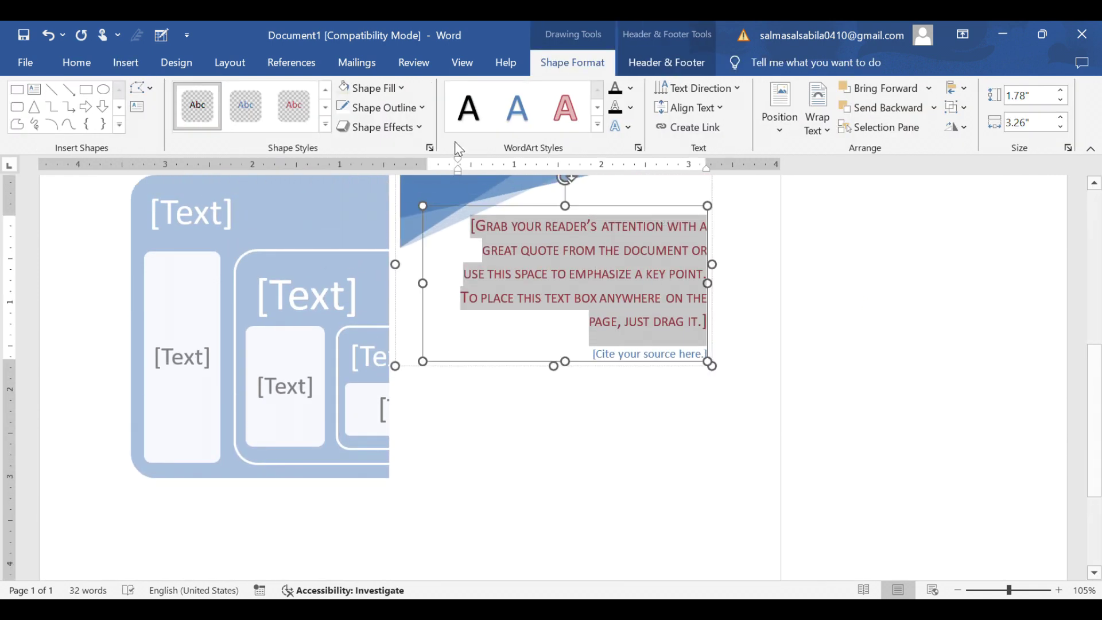
{"action": "key", "text": "Escape"}
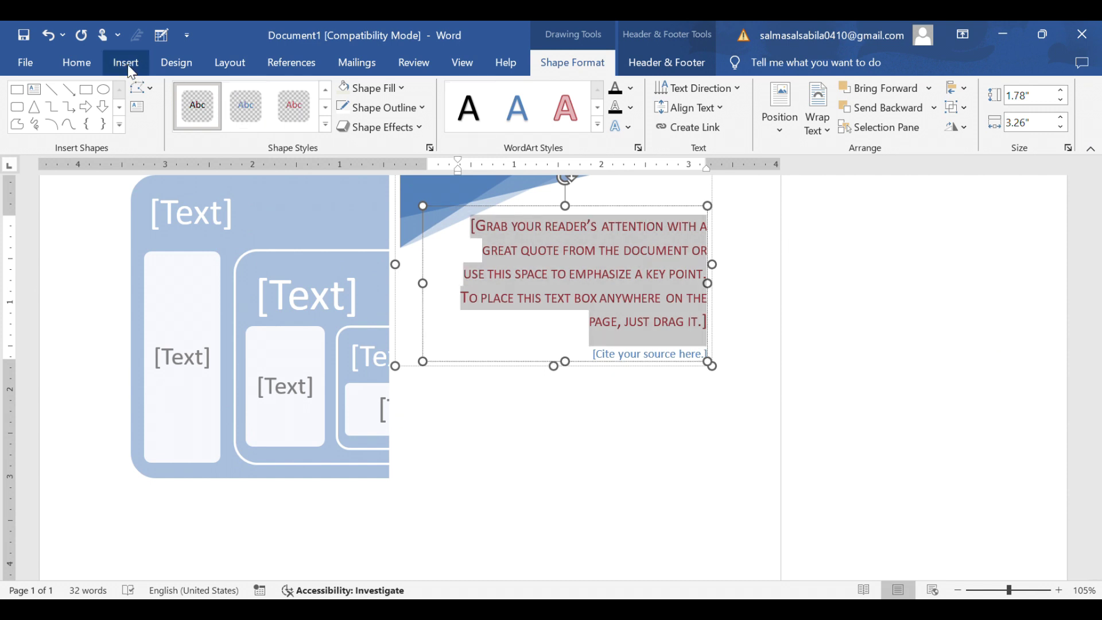
{"action": "left_click", "coordinate": [127, 64]}
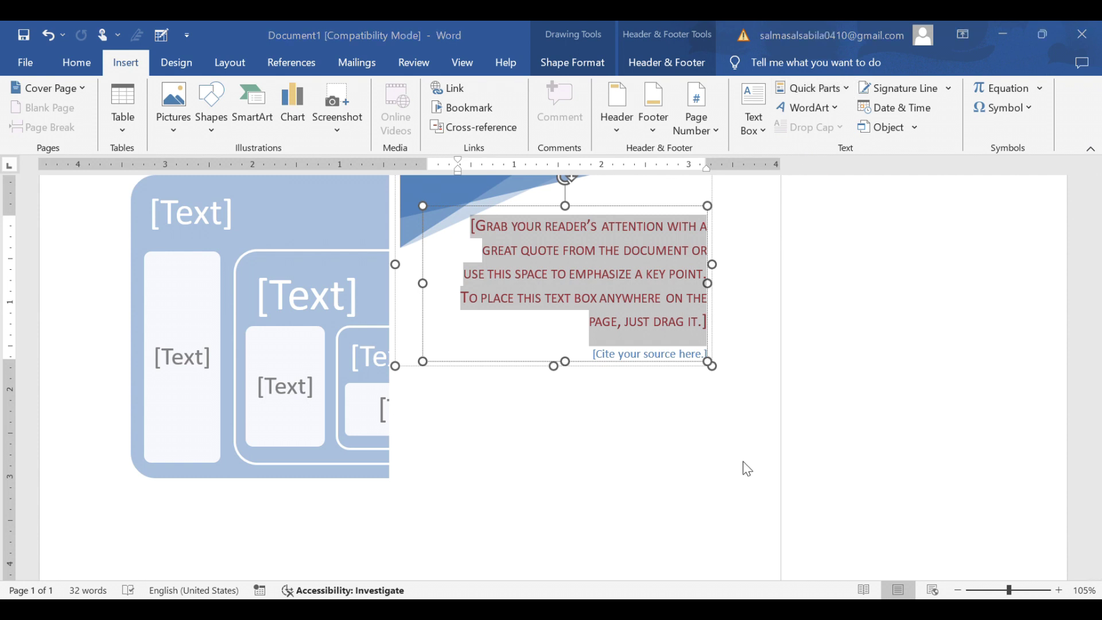
{"action": "left_click", "coordinate": [833, 111]}
{"action": "key", "text": "Right"}
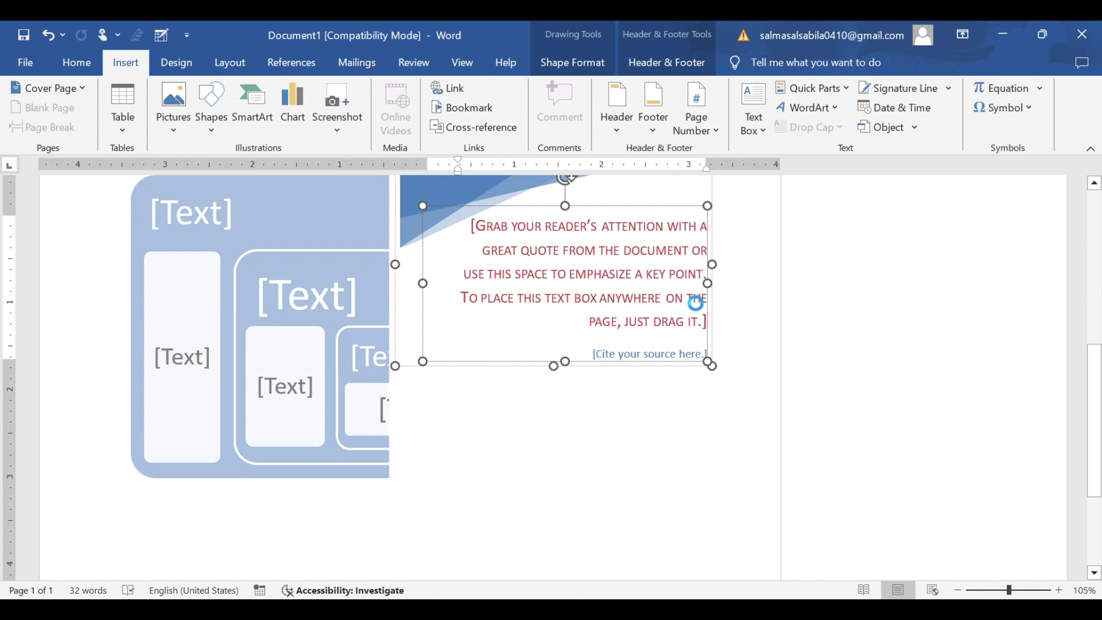
{"action": "key", "text": "ctrl+z"}
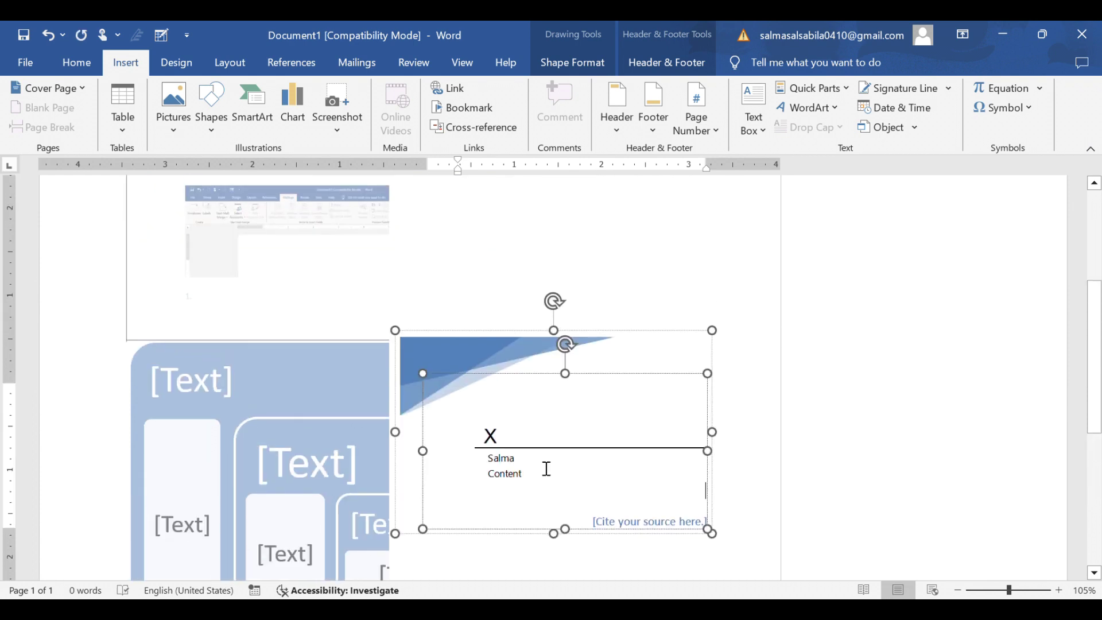
{"action": "left_click_drag", "start_coordinate": [512, 448], "coordinate": [561, 460]}
{"action": "left_click", "coordinate": [570, 447]}
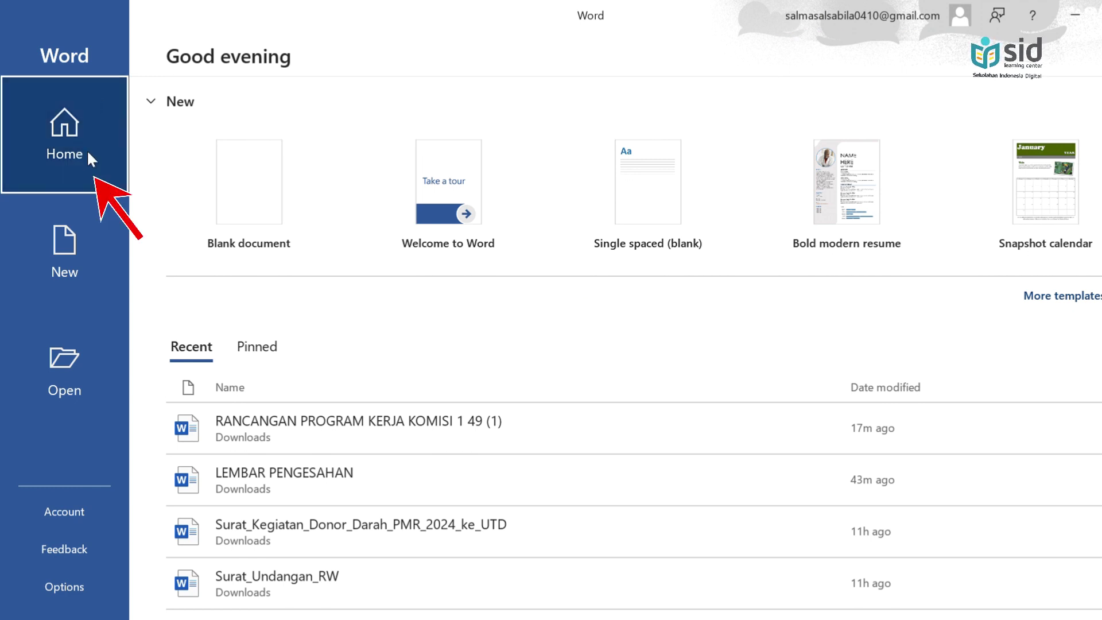
Create a new blank document from the start screen after looking over its templates and recent files.
{"action": "left_click", "coordinate": [83, 135]}
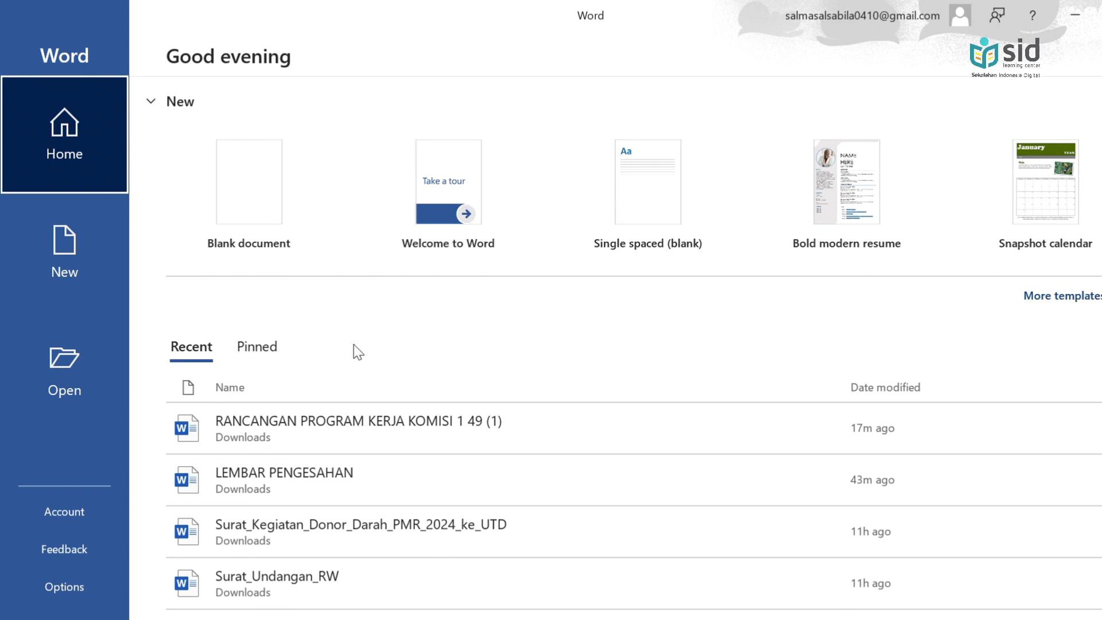
{"action": "scroll", "coordinate": [332, 447], "scroll_direction": "down", "scroll_amount": 1}
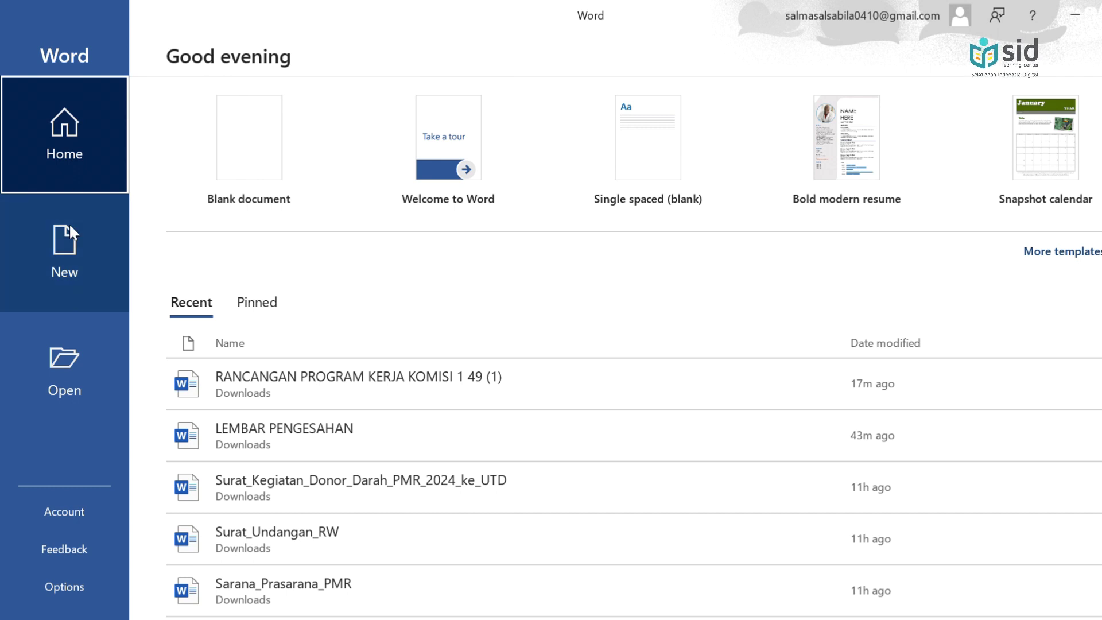
{"action": "left_click", "coordinate": [279, 179]}
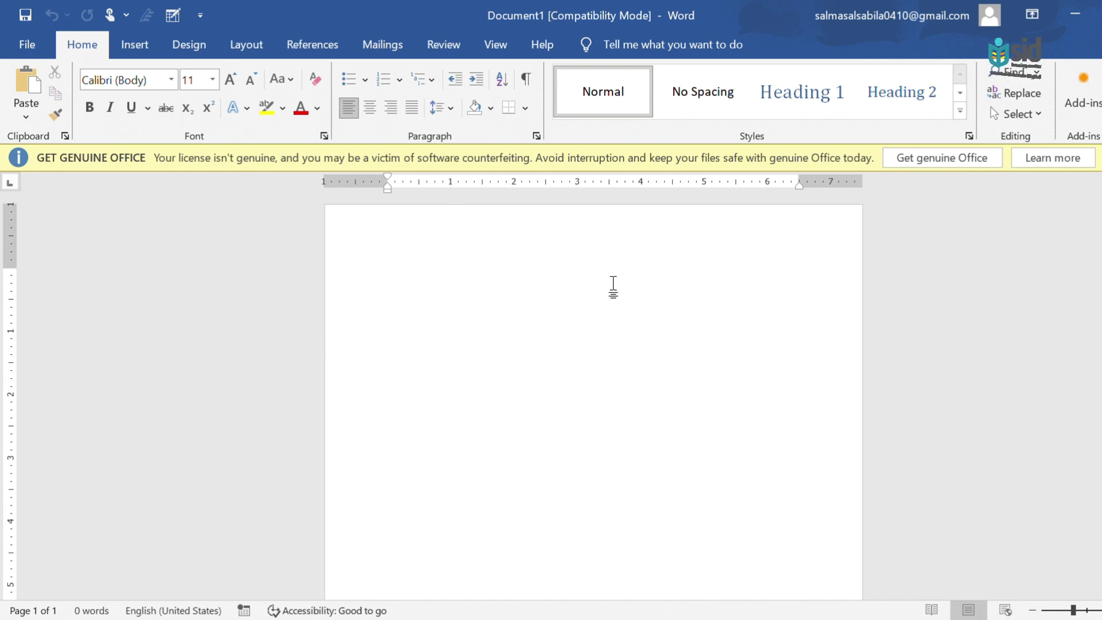
Write "Halo Sobat SID, Kali ini kita akan belajar mengenai MS.Word" at the start of the blank page.
{"action": "type", "text": "Helo Sobat SID, Kali i"}
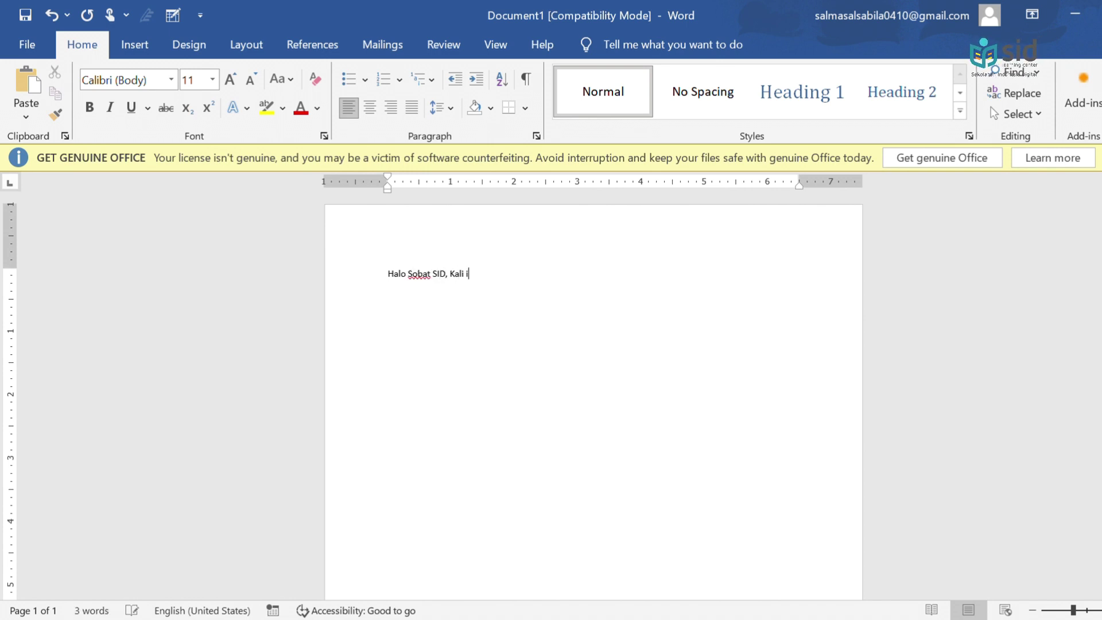
{"action": "type", "text": "ni kita akan belajar menger"}
{"action": "key", "text": "BackSpace"}
{"action": "type", "text": "nai"}
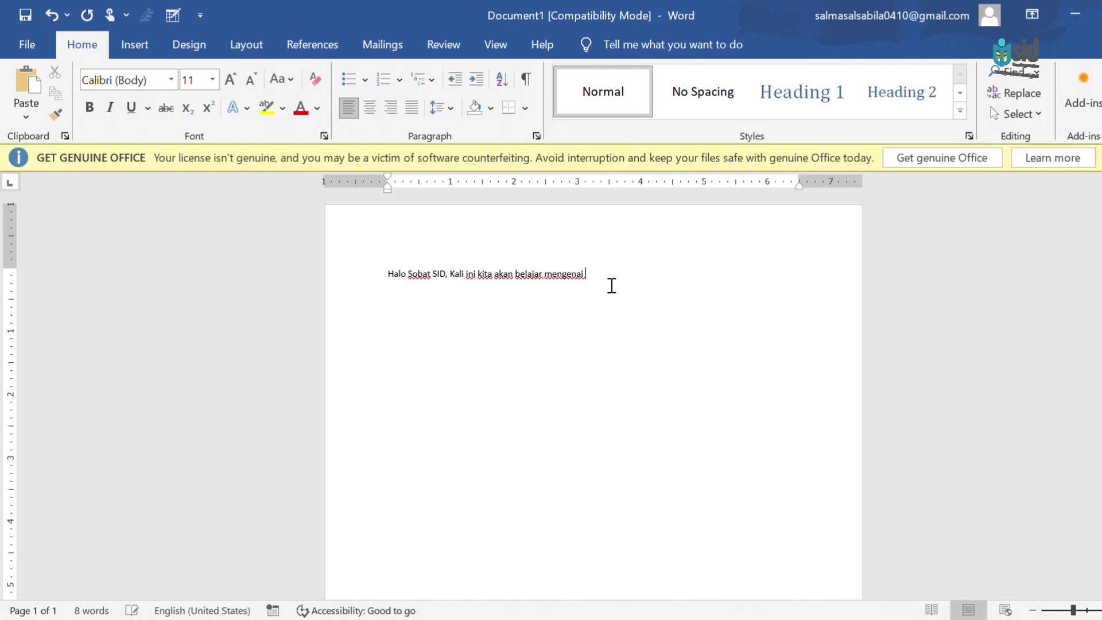
{"action": "type", "text": " ms\\"}
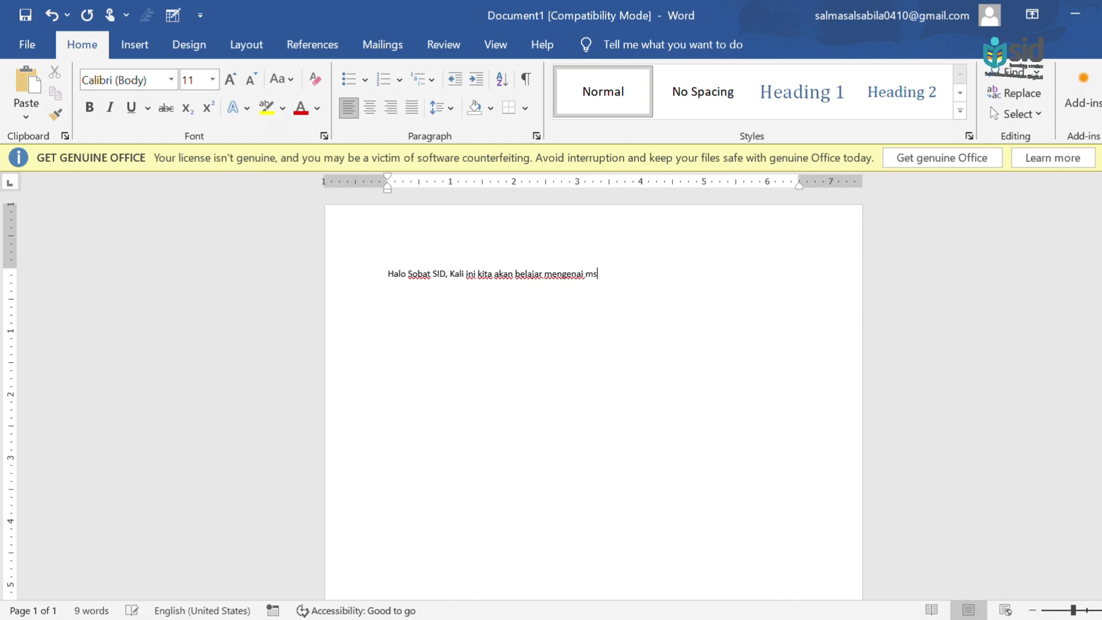
{"action": "key", "text": "BackSpace"}
{"action": "key", "text": "BackSpace"}
{"action": "key", "text": "BackSpace"}
{"action": "type", "text": "MS.Word"}
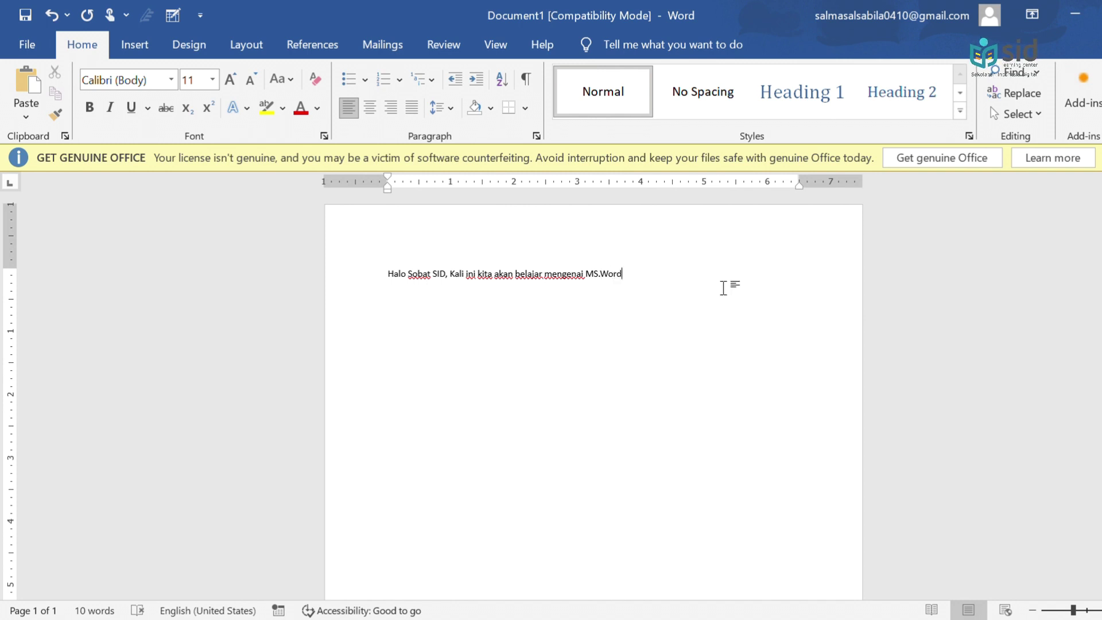
Enlarge the page view, look over the quick access and file management commands, and return to the document.
{"action": "scroll", "coordinate": [679, 290], "scroll_direction": "up", "scroll_amount": 5, "text": "ctrl"}
{"action": "scroll", "coordinate": [679, 290], "scroll_direction": "up", "scroll_amount": 3, "text": "ctrl"}
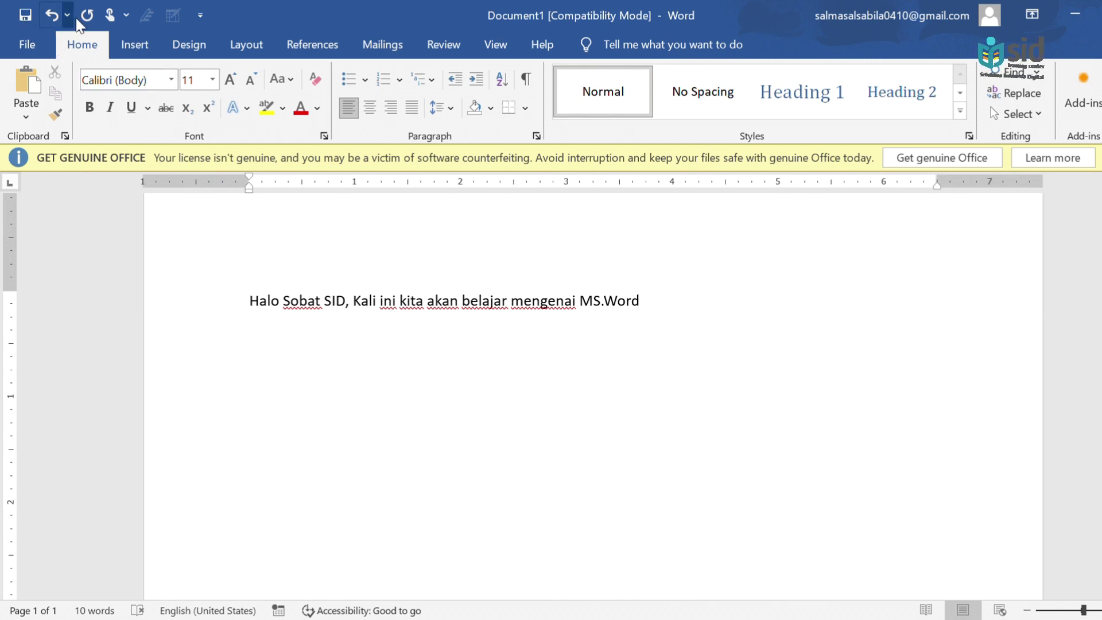
{"action": "left_click", "coordinate": [26, 16]}
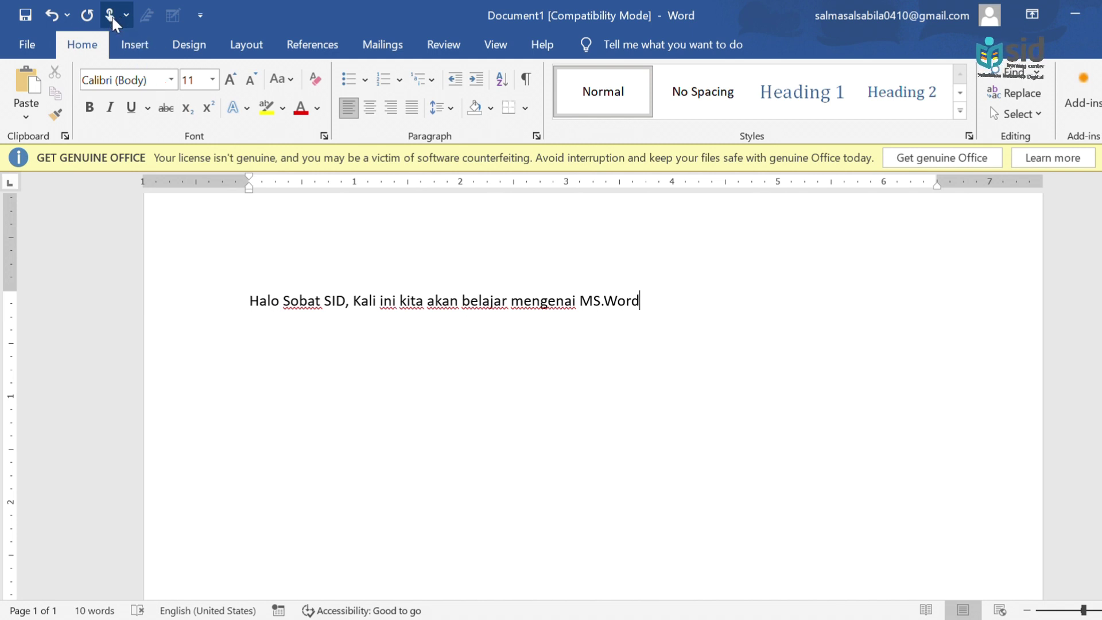
{"action": "left_click", "coordinate": [29, 44]}
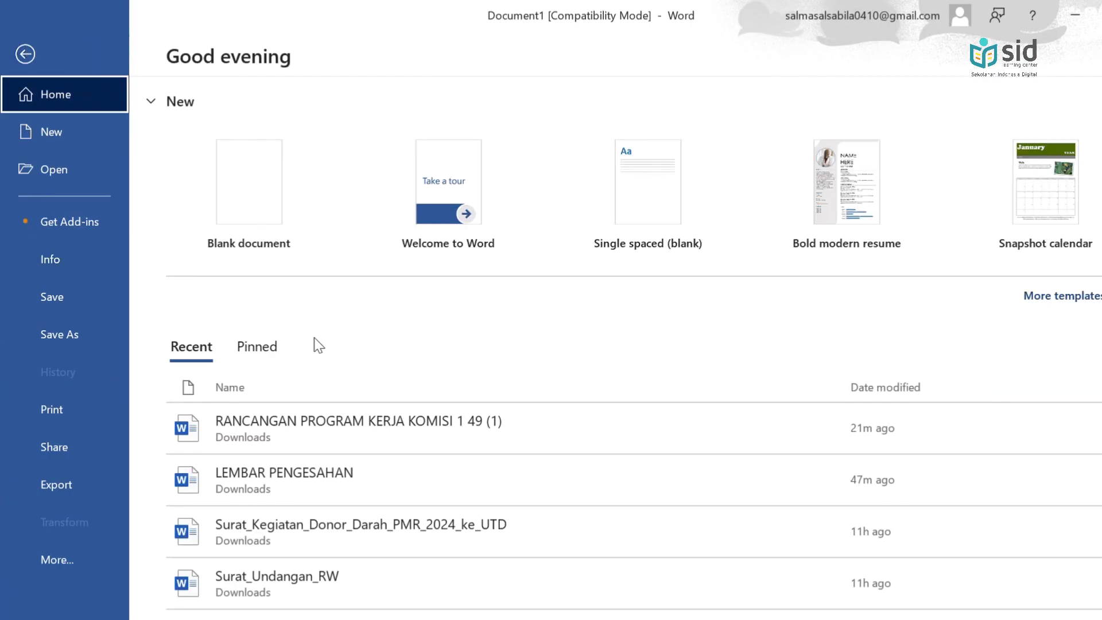
{"action": "left_click", "coordinate": [28, 55]}
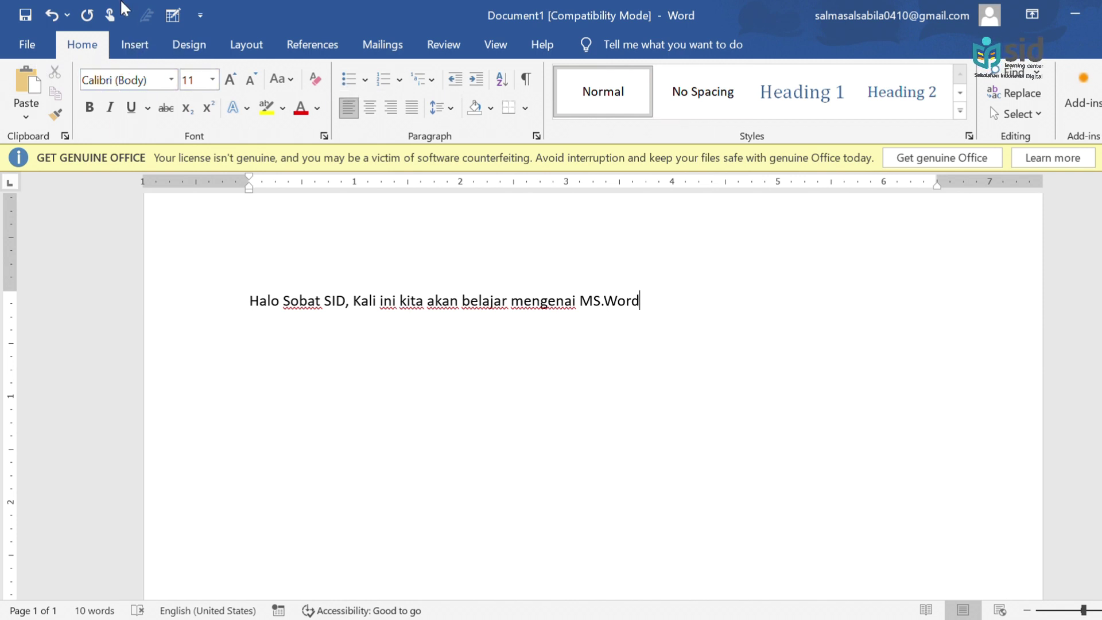
Look through the insert, design, layout, references, mailings and review command sets, and return to the basic formatting commands.
{"action": "left_click", "coordinate": [143, 46]}
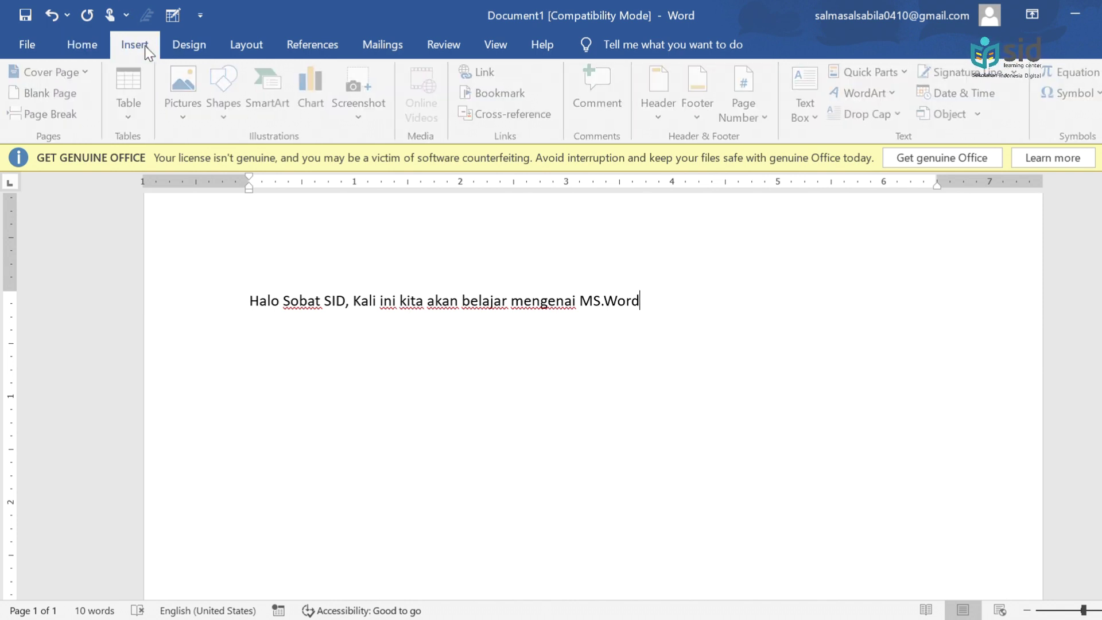
{"action": "left_click", "coordinate": [188, 44]}
{"action": "left_click", "coordinate": [246, 45]}
{"action": "left_click", "coordinate": [312, 41]}
{"action": "left_click", "coordinate": [378, 46]}
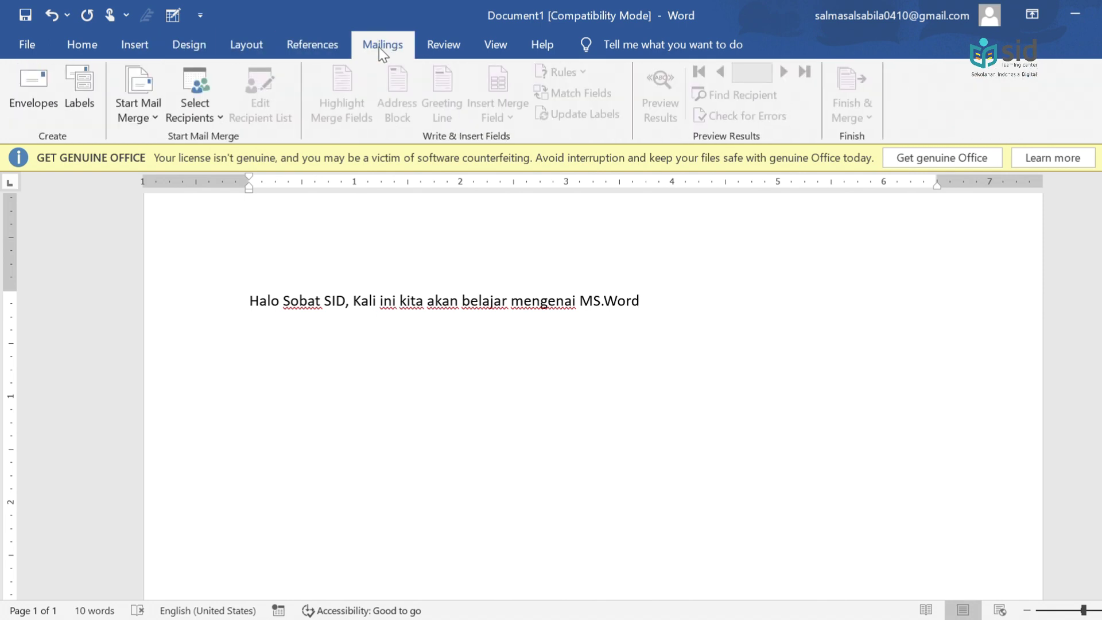
{"action": "left_click", "coordinate": [460, 46]}
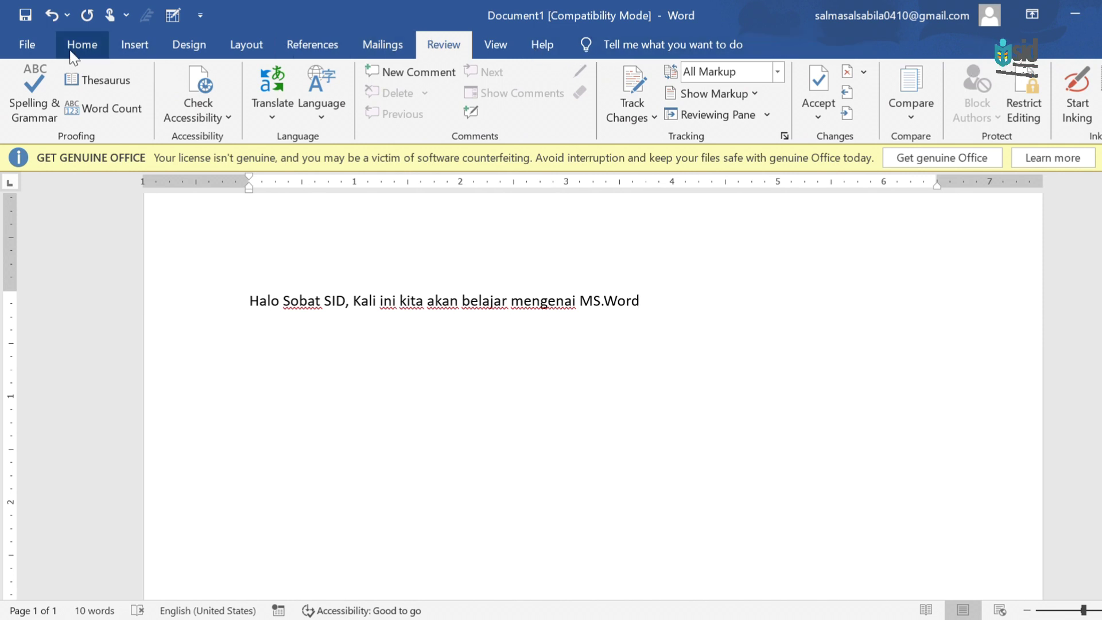
{"action": "left_click", "coordinate": [84, 50]}
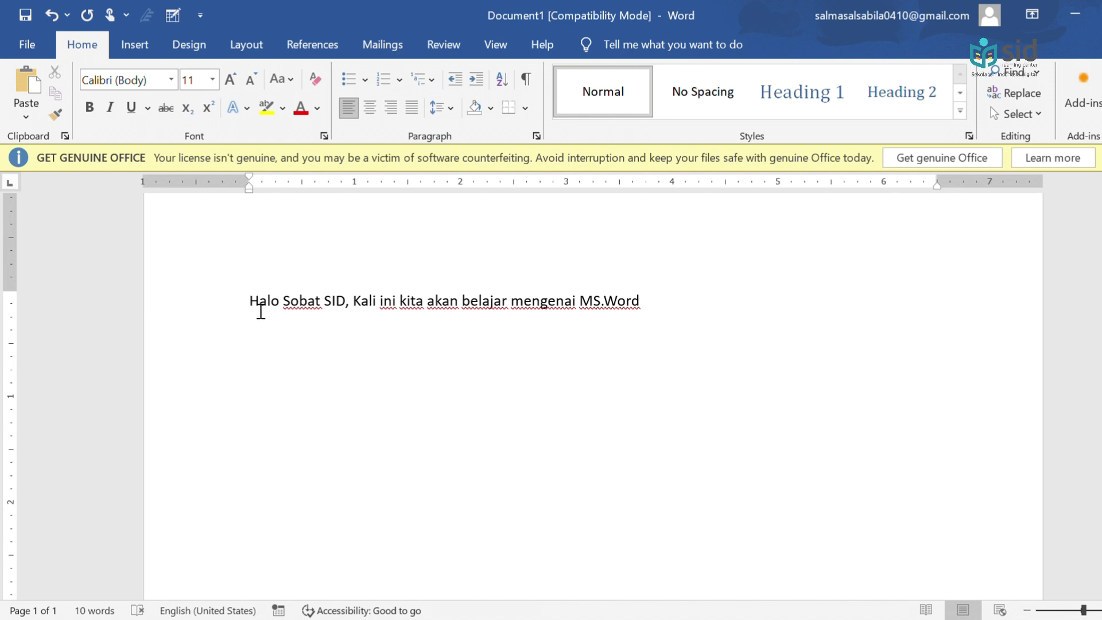
Format the whole greeting sentence in Times New Roman at font size 24.
{"action": "key", "text": "shift+Left"}
{"action": "key", "text": "Left"}
{"action": "key", "text": "Right"}
{"action": "key", "text": "Left"}
{"action": "key", "text": "shift+Right"}
{"action": "left_click_drag", "start_coordinate": [267, 310], "coordinate": [681, 291]}
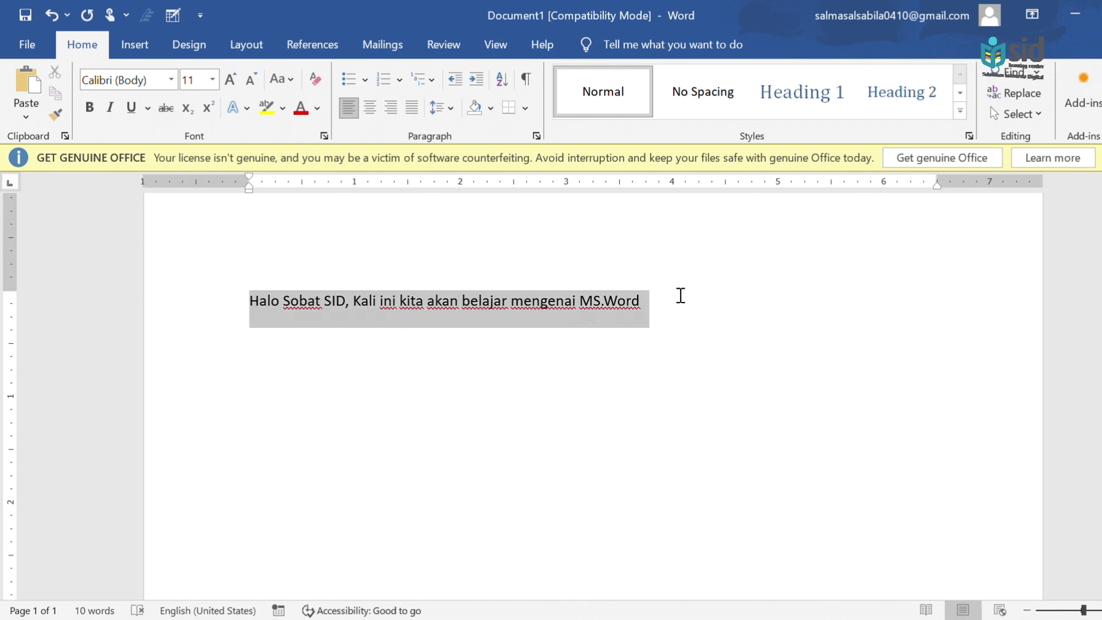
{"action": "left_click", "coordinate": [178, 82]}
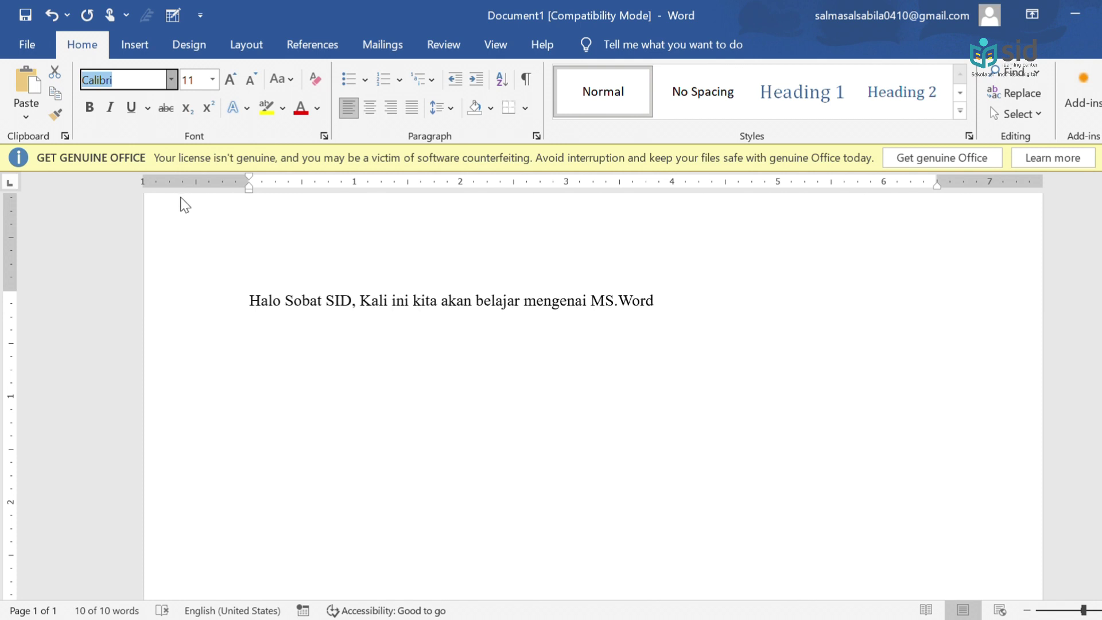
{"action": "key", "text": "Return"}
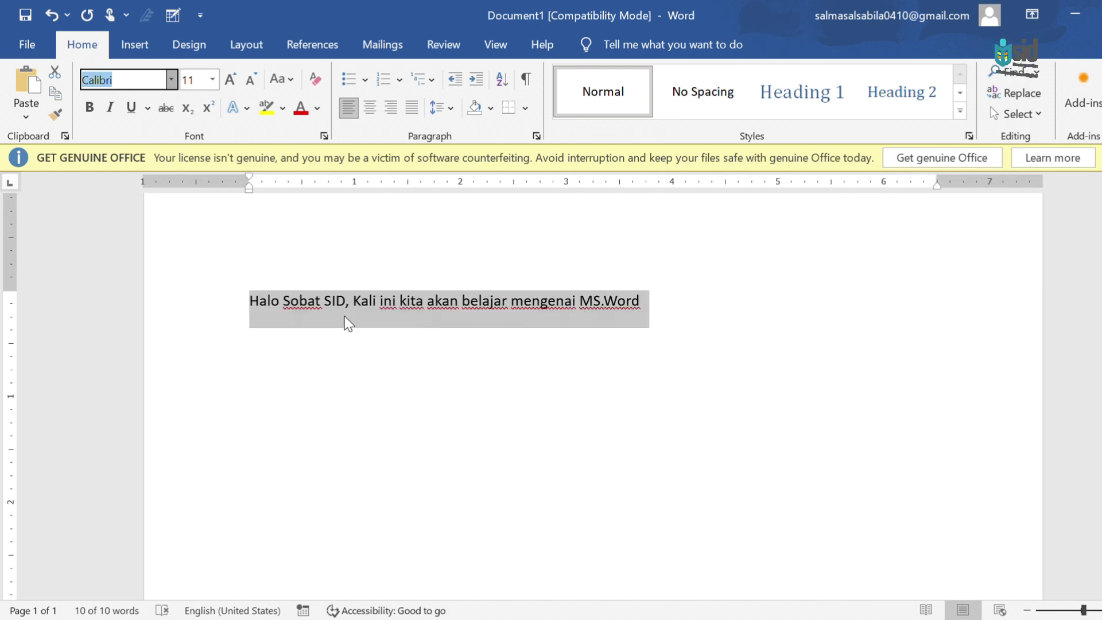
{"action": "left_click", "coordinate": [259, 410]}
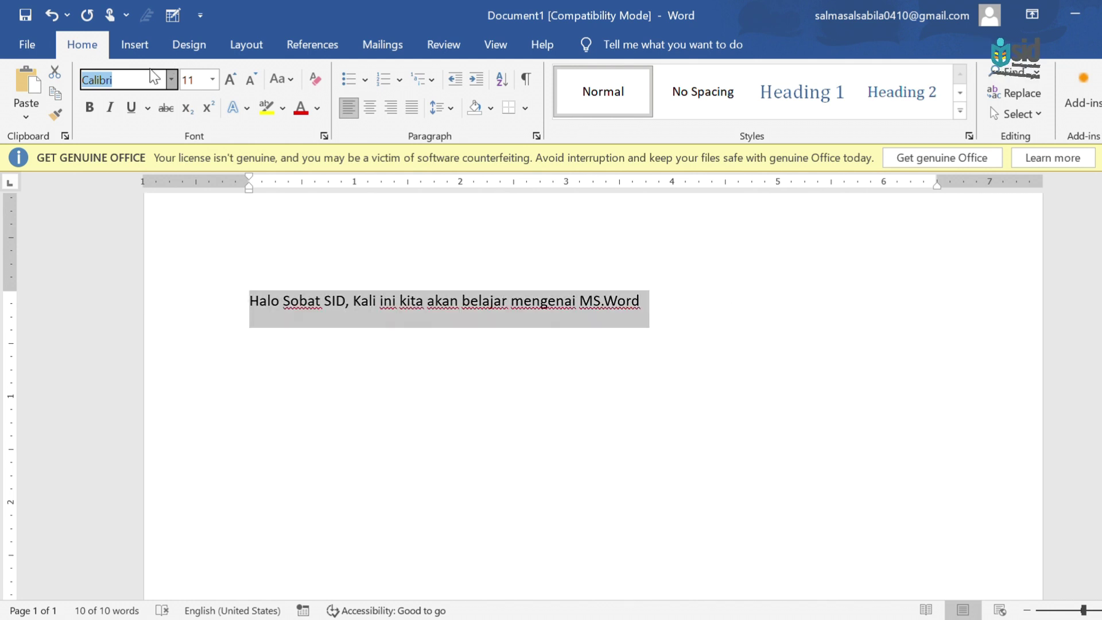
{"action": "type", "text": "Time"}
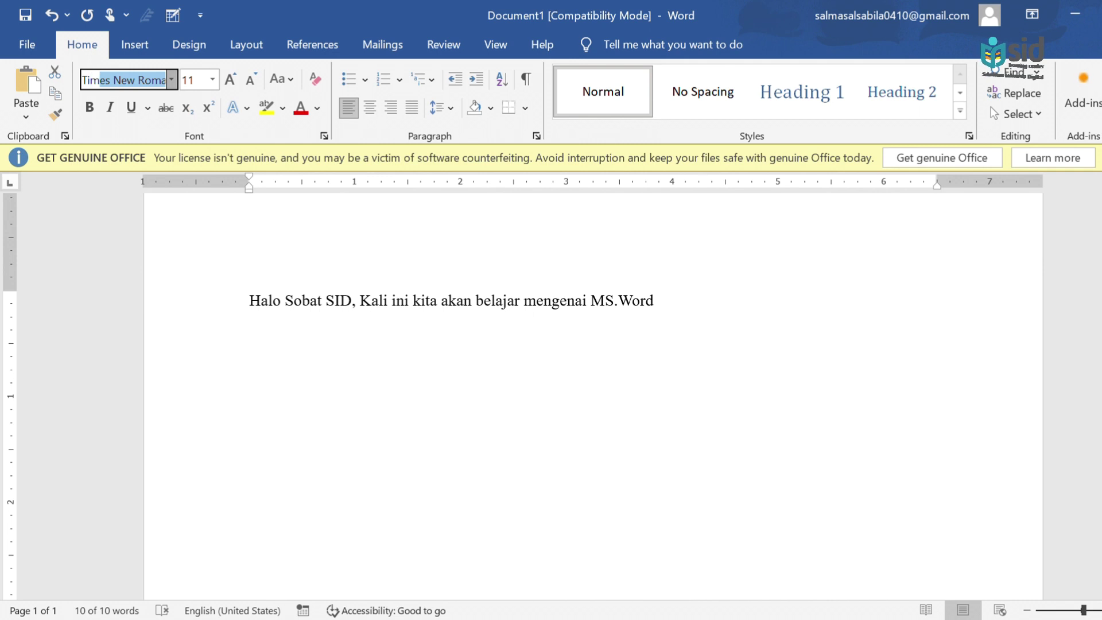
{"action": "type", "text": "s"}
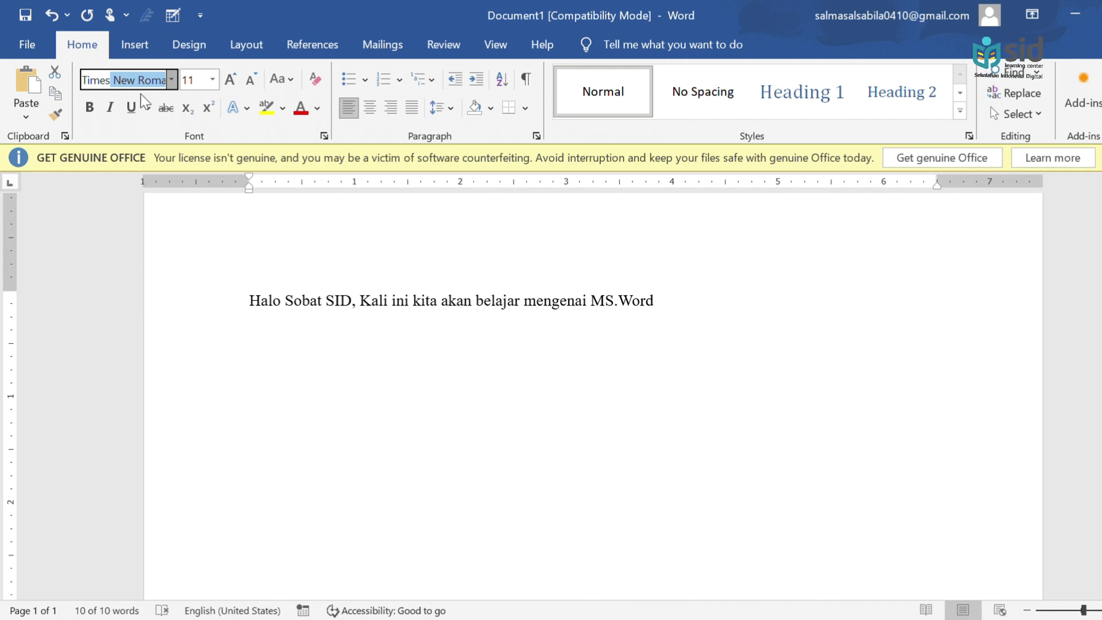
{"action": "key", "text": "Return"}
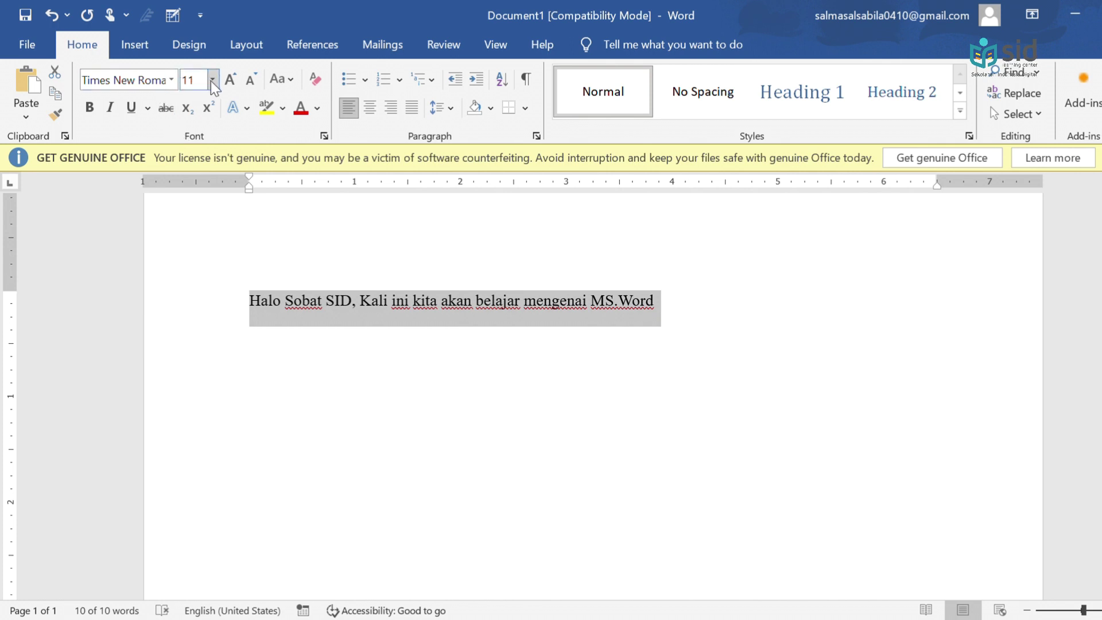
{"action": "left_click", "coordinate": [195, 80]}
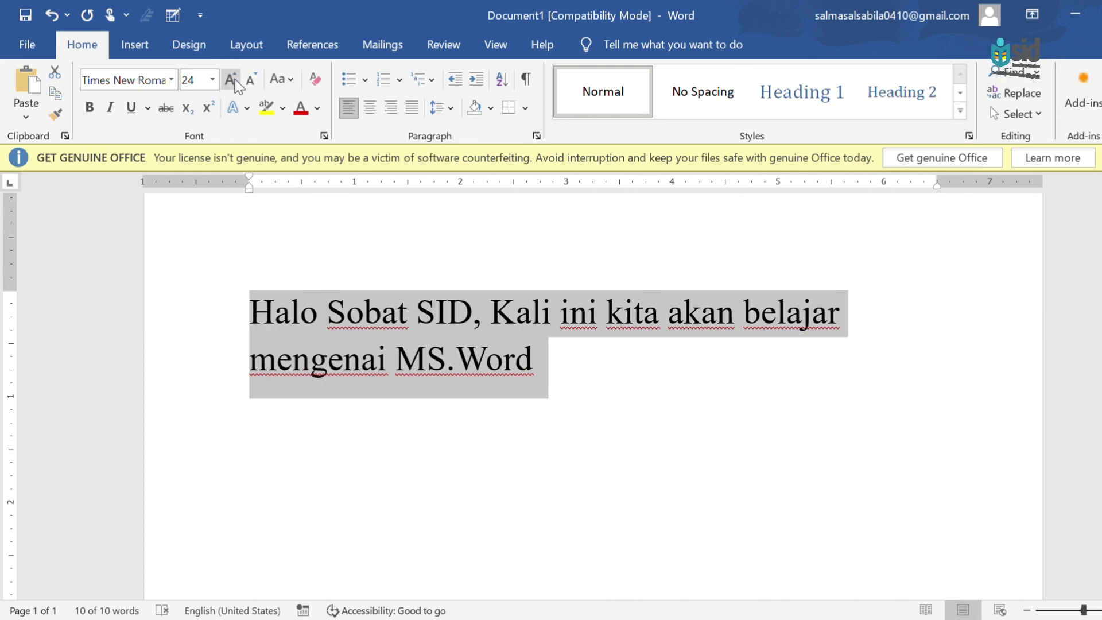
Enlarge the greeting sentence's font step by step up to size 90.
{"action": "left_click", "coordinate": [235, 79]}
{"action": "left_click", "coordinate": [230, 79]}
{"action": "left_click", "coordinate": [231, 79]}
{"action": "left_click", "coordinate": [231, 79]}
{"action": "left_click", "coordinate": [231, 79]}
{"action": "left_click", "coordinate": [231, 79]}
{"action": "left_click", "coordinate": [231, 80]}
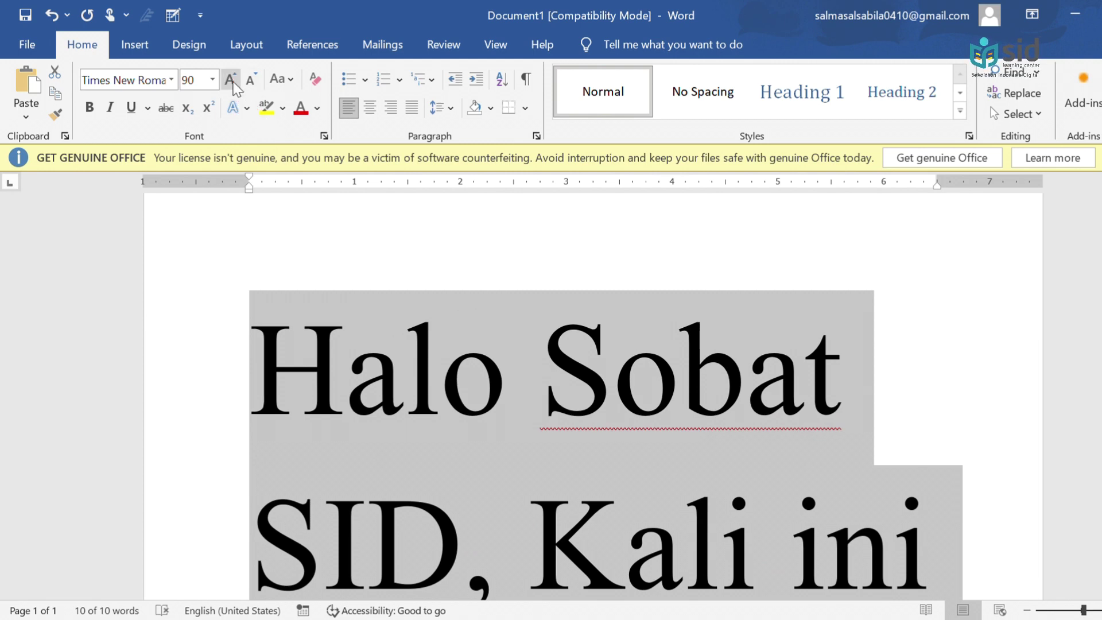
Shrink the greeting sentence's font step by step to size 26.
{"action": "left_click", "coordinate": [249, 80]}
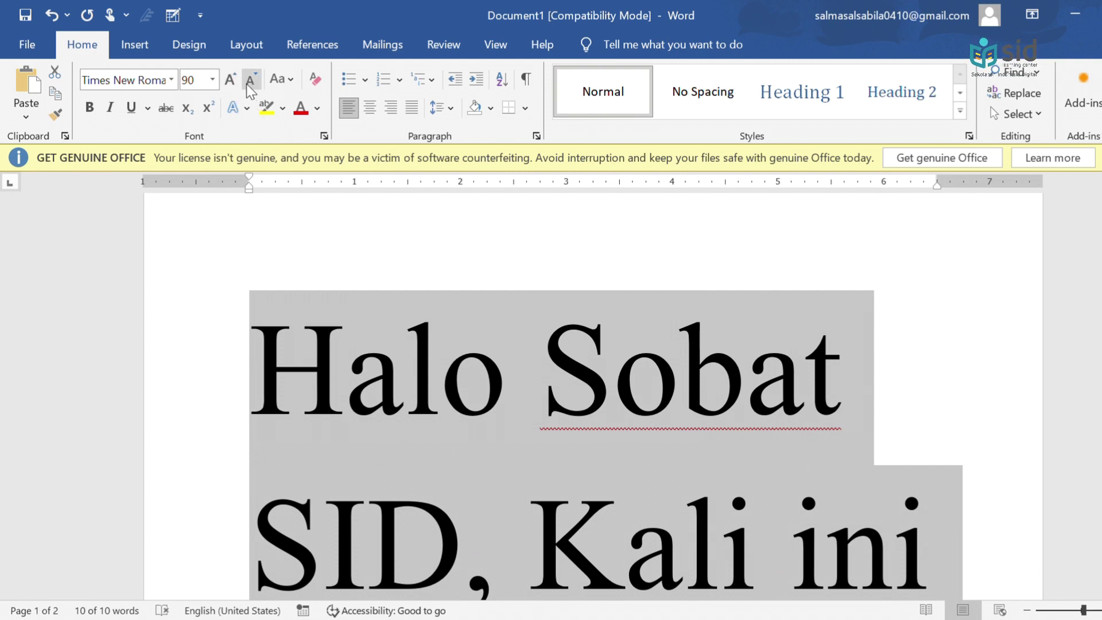
{"action": "left_click", "coordinate": [249, 81]}
{"action": "left_click", "coordinate": [249, 81]}
{"action": "left_click", "coordinate": [249, 80]}
{"action": "left_click", "coordinate": [249, 80]}
{"action": "left_click", "coordinate": [249, 80]}
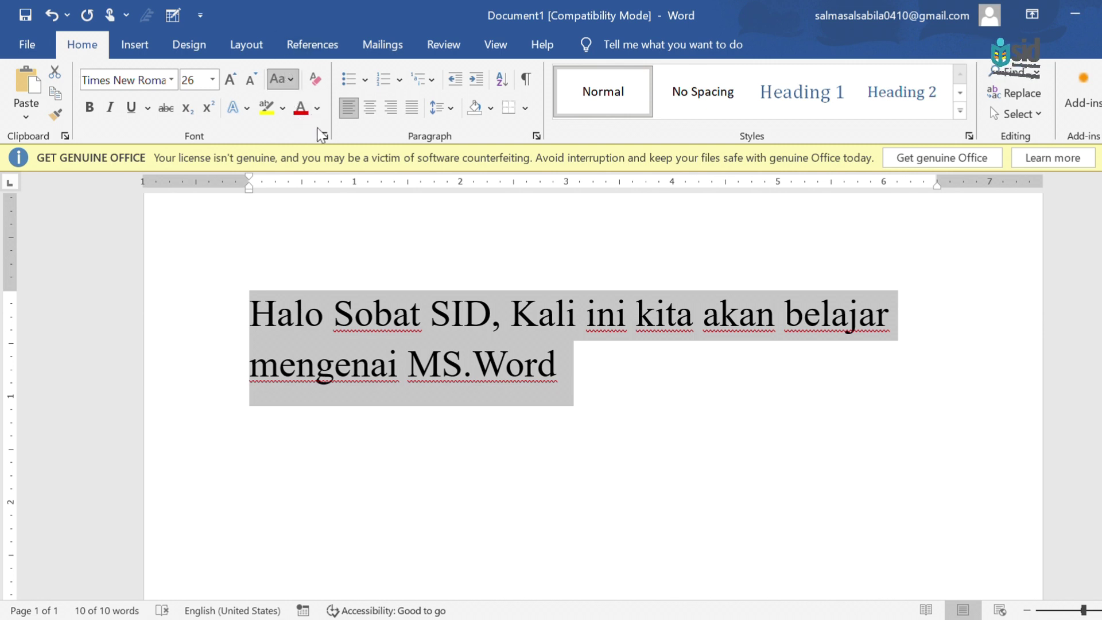
Cycle the greeting's letter case through lowercase, uppercase, toggle case and sentence case, ending on all lowercase.
{"action": "key", "text": "shift+F3"}
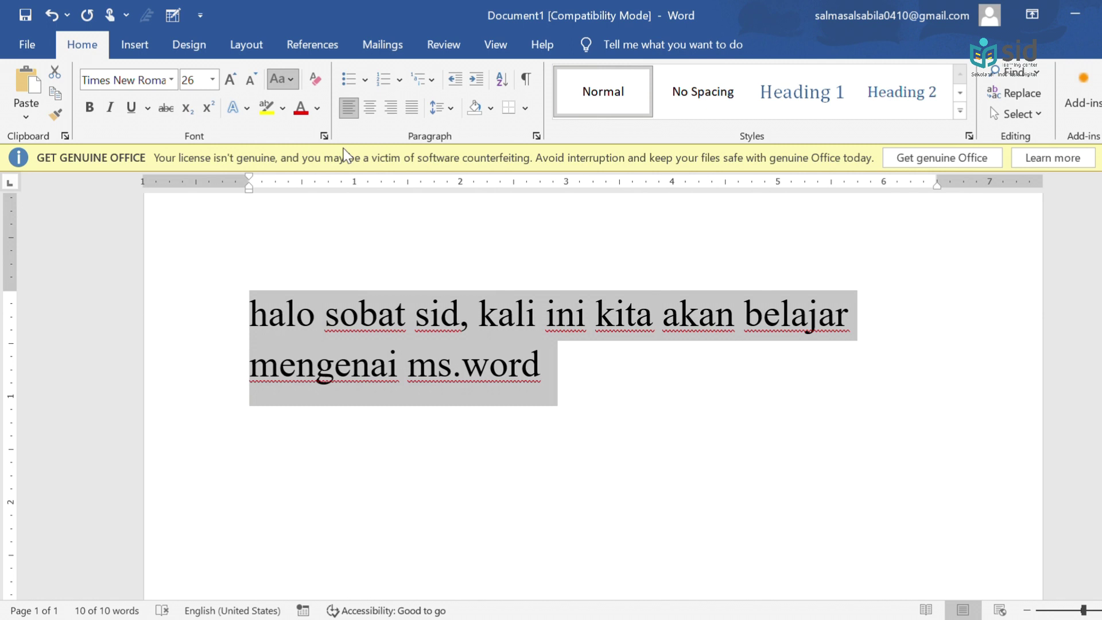
{"action": "key", "text": "shift+F3"}
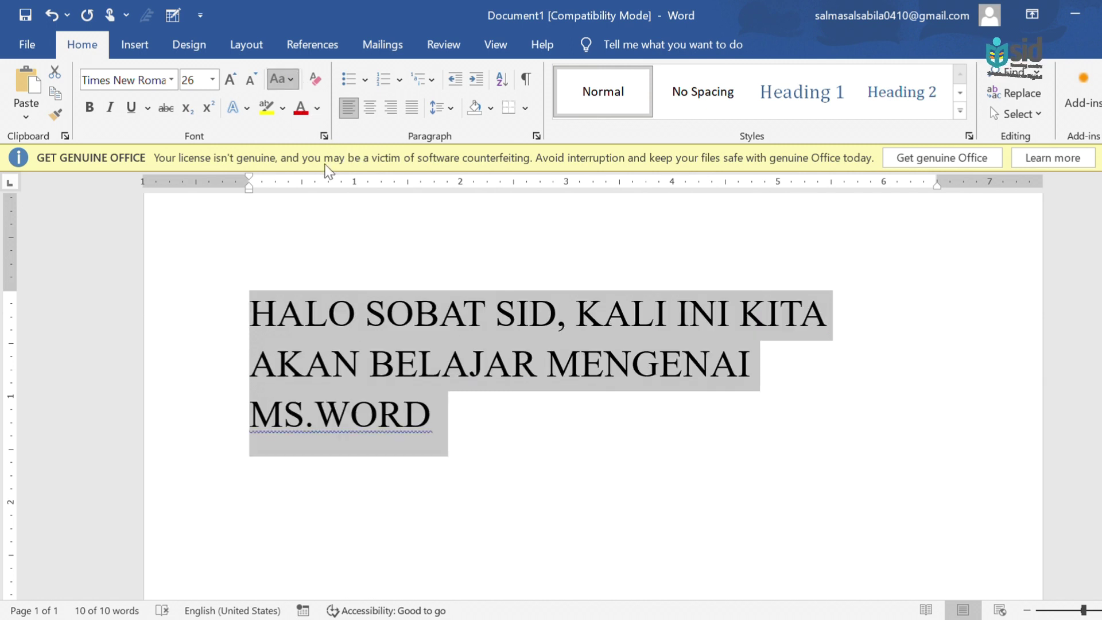
{"action": "key", "text": "shift+F3"}
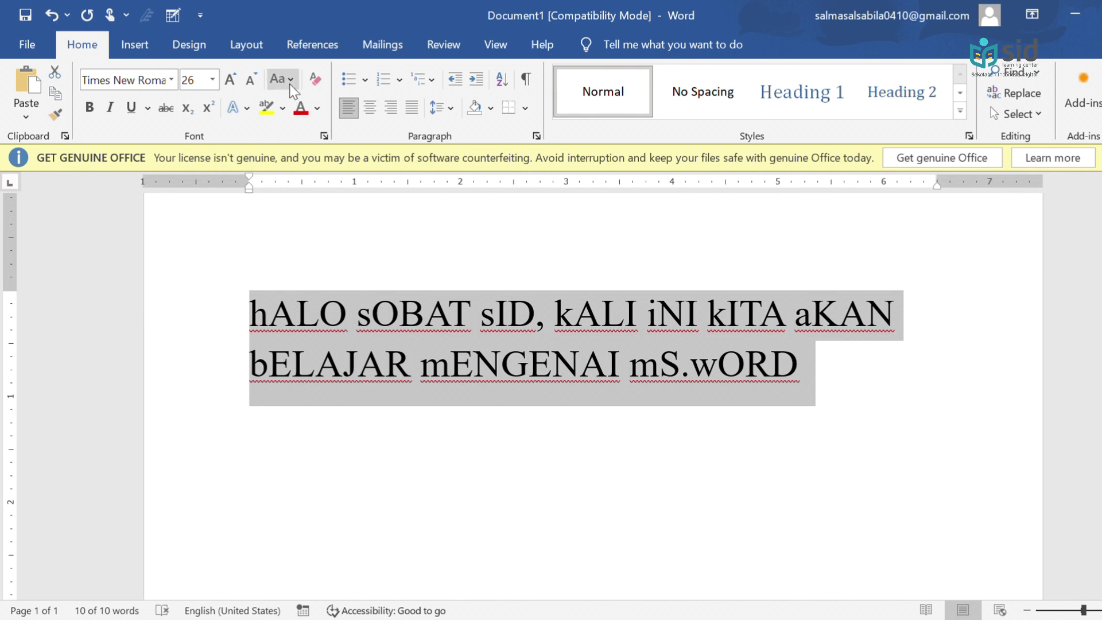
{"action": "key", "text": "shift+F3"}
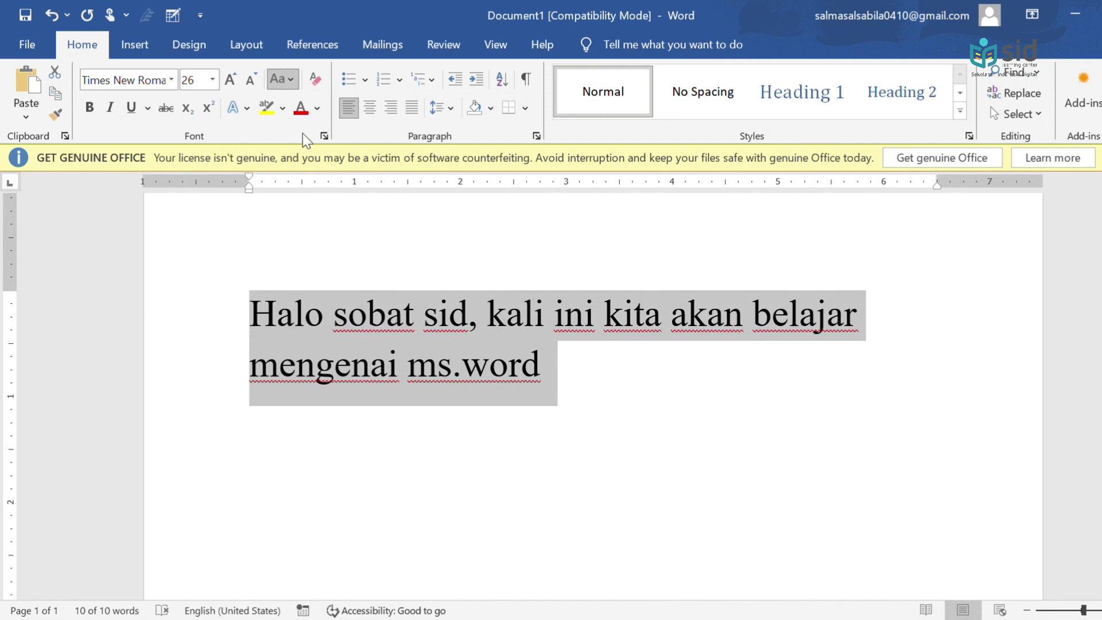
{"action": "key", "text": "shift+F3"}
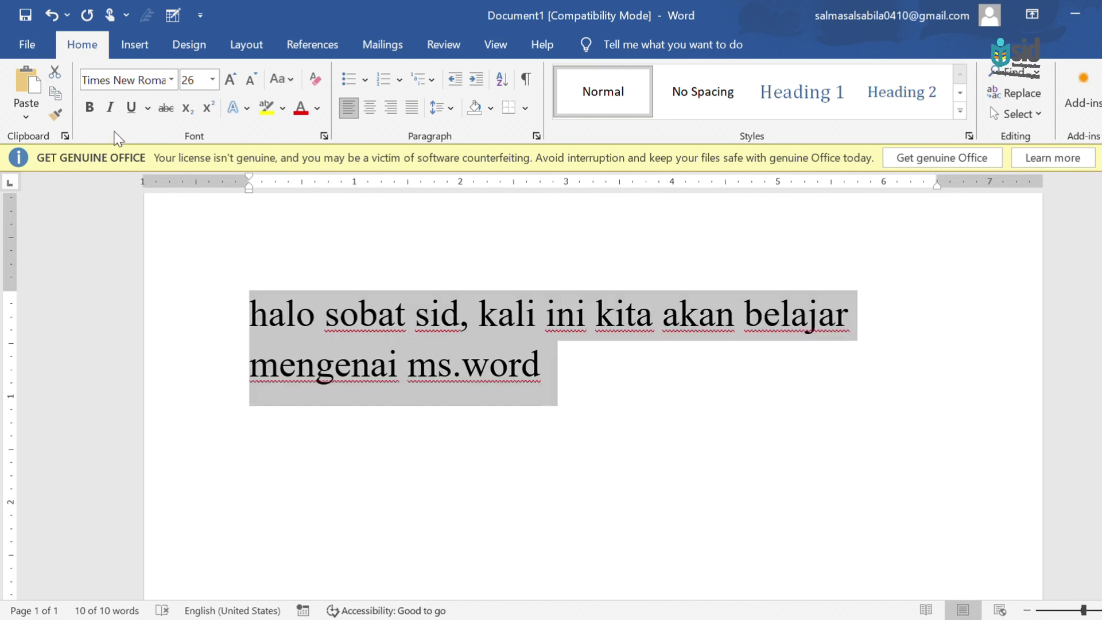
Apply bold, italic, underline and strikethrough to the whole greeting sentence.
{"action": "left_click", "coordinate": [91, 108]}
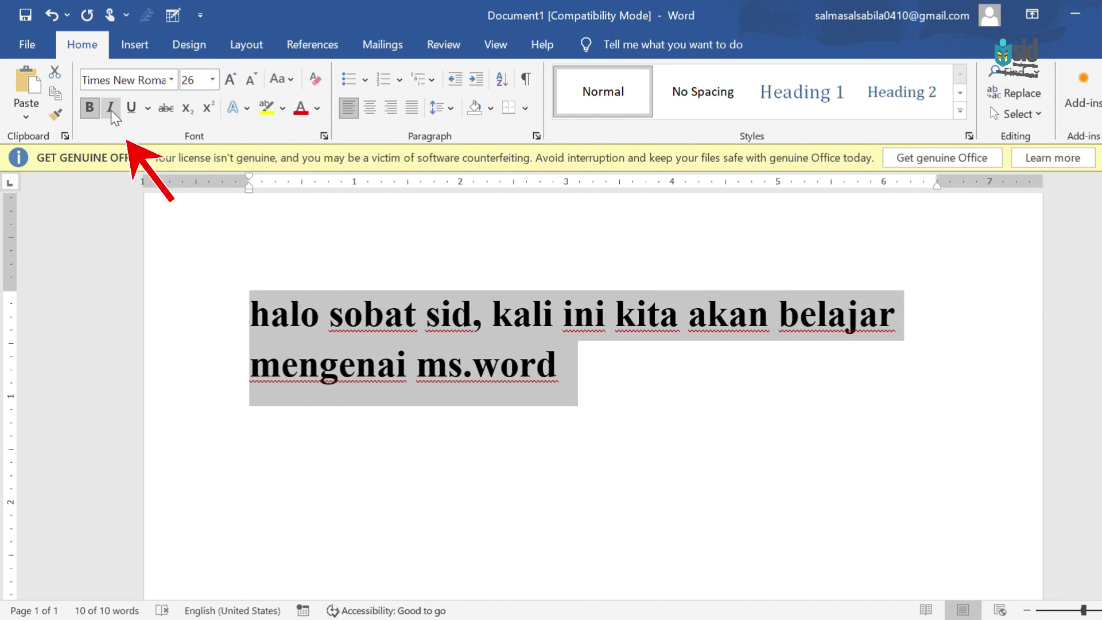
{"action": "left_click", "coordinate": [112, 108]}
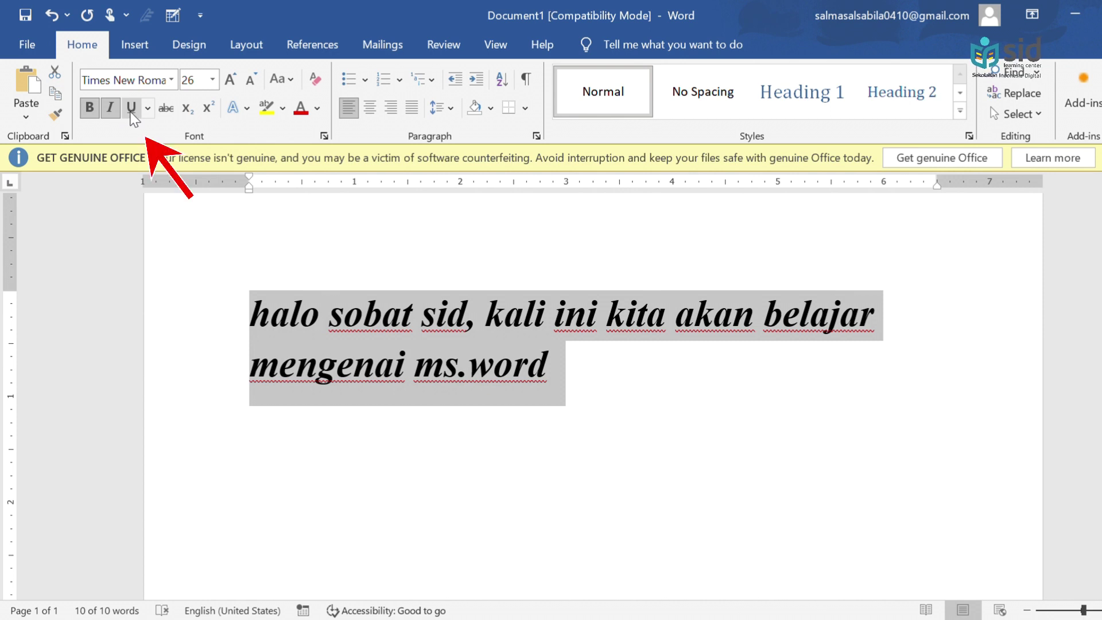
{"action": "left_click", "coordinate": [132, 108]}
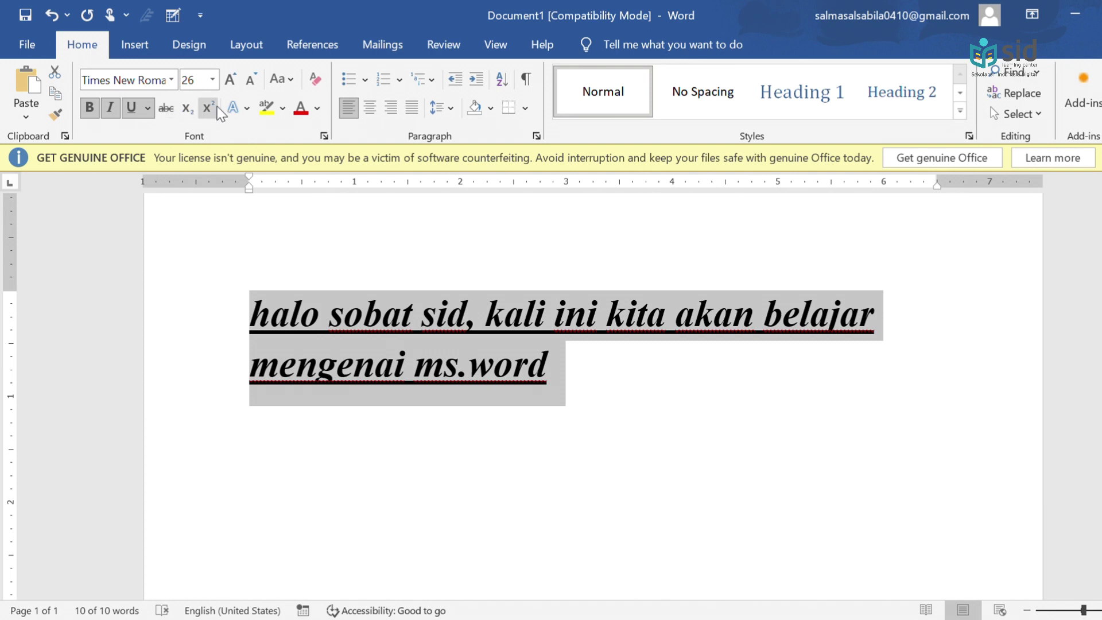
{"action": "left_click", "coordinate": [165, 111]}
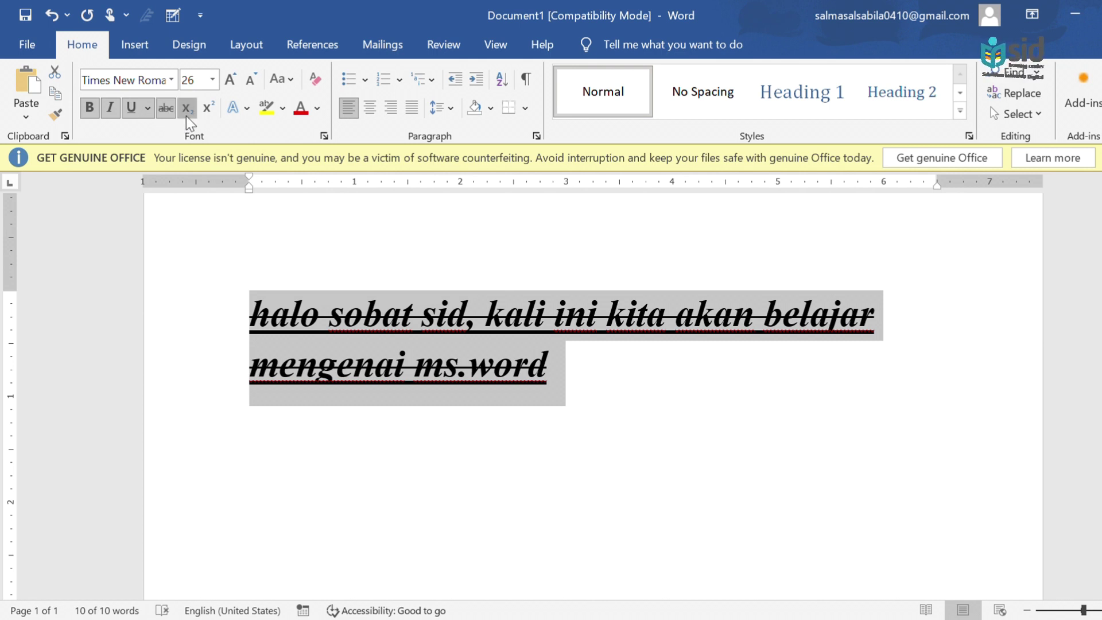
Try subscript and superscript on the greeting, keep subscript, and apply a teal outlined text effect.
{"action": "left_click", "coordinate": [185, 116]}
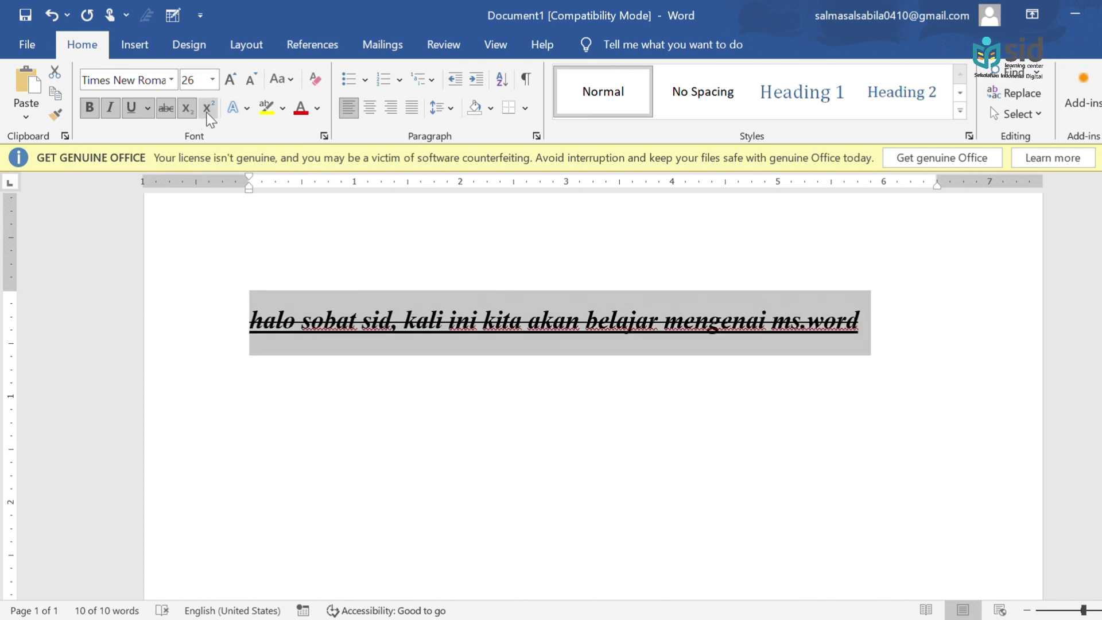
{"action": "left_click", "coordinate": [209, 113]}
{"action": "left_click", "coordinate": [187, 109]}
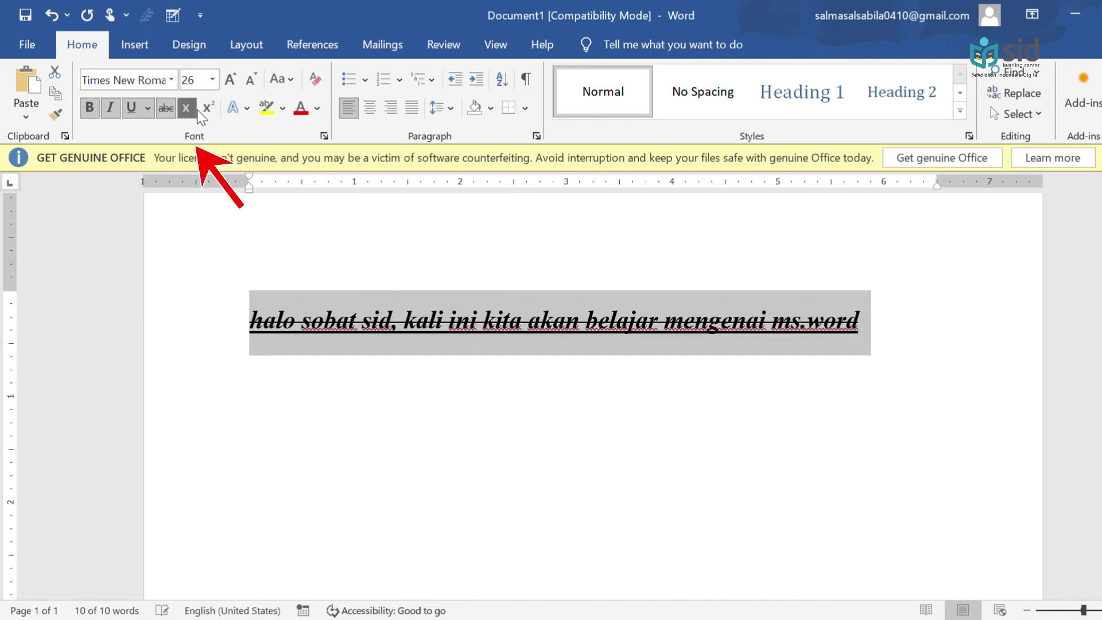
{"action": "left_click", "coordinate": [209, 109]}
{"action": "left_click", "coordinate": [210, 113]}
{"action": "left_click", "coordinate": [210, 110]}
{"action": "left_click", "coordinate": [210, 110]}
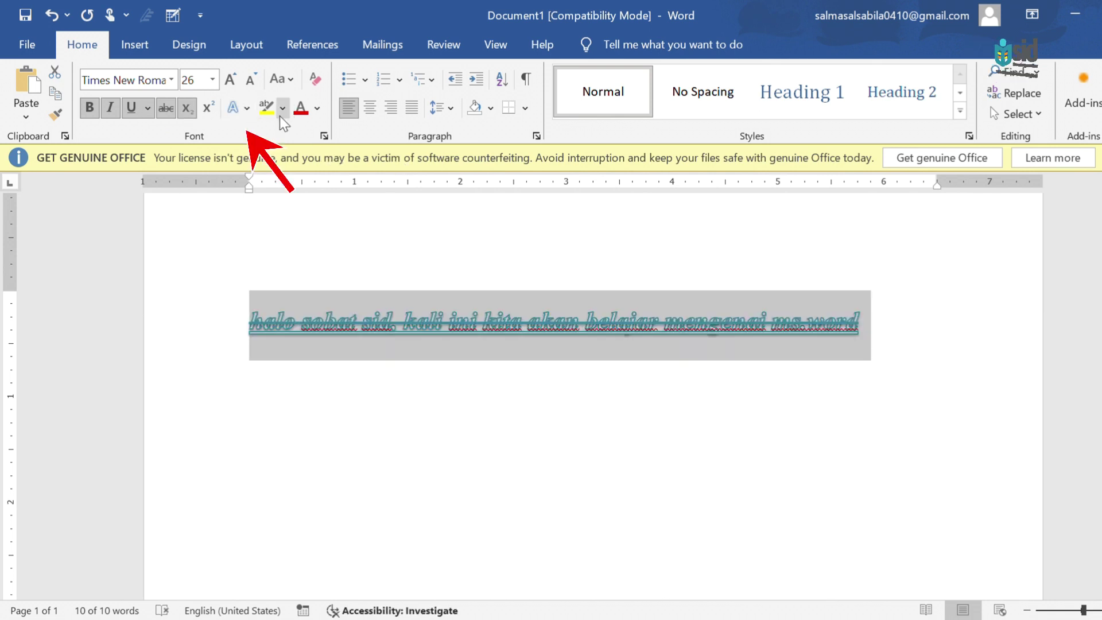
Remove the underline, strikethrough and italic formatting from the greeting sentence.
{"action": "left_click", "coordinate": [162, 114]}
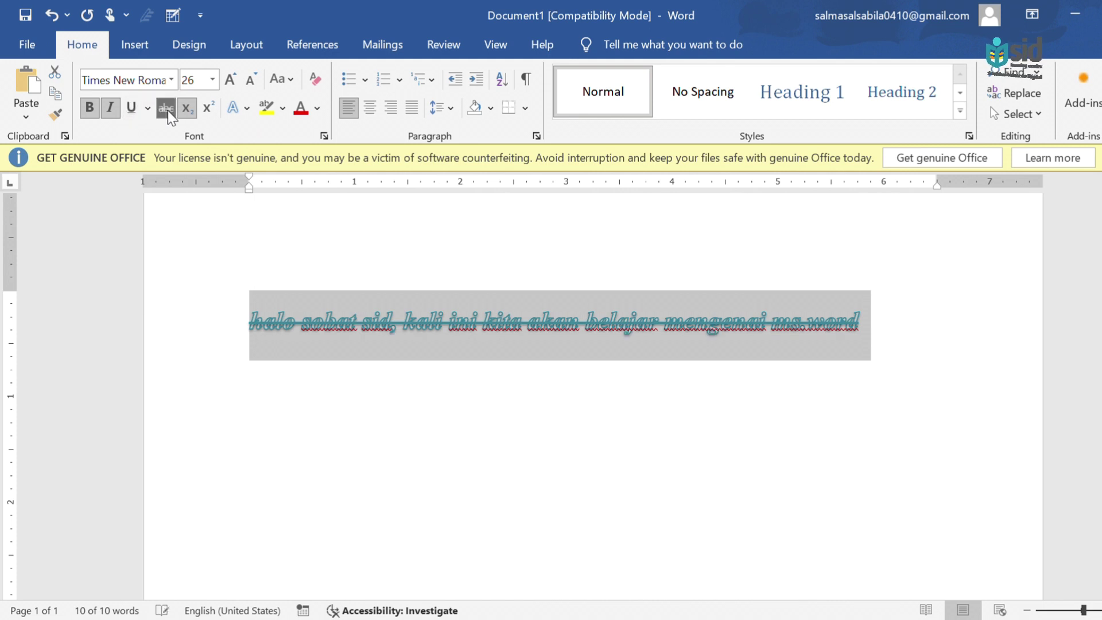
{"action": "left_click", "coordinate": [167, 108]}
{"action": "left_click", "coordinate": [109, 111]}
{"action": "left_click", "coordinate": [116, 114]}
{"action": "left_click", "coordinate": [117, 113]}
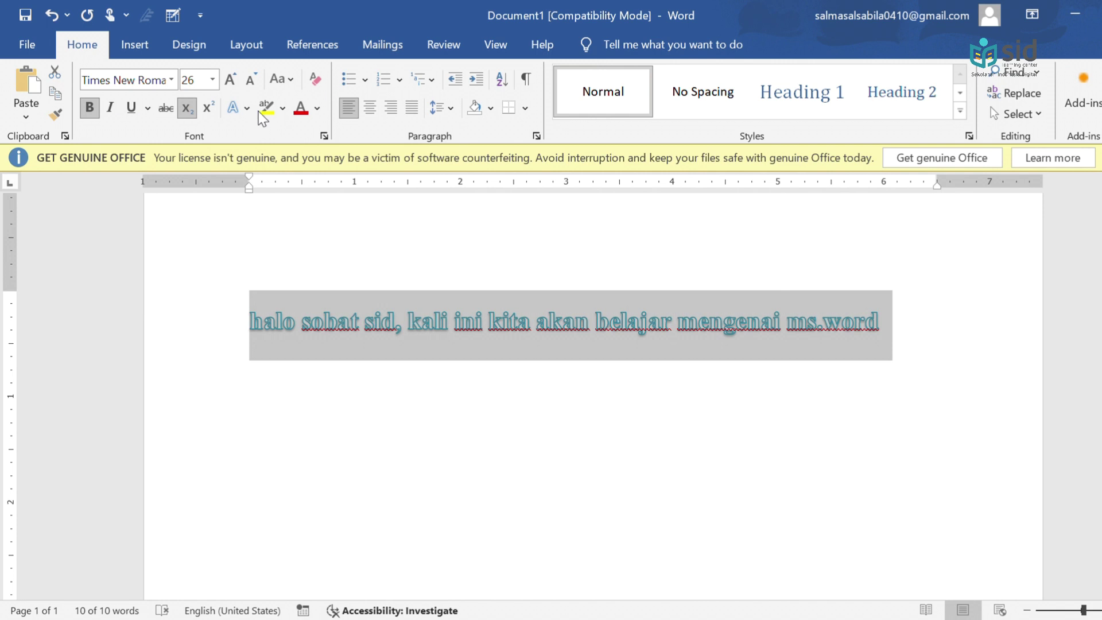
Try other text effects on the greeting, ending with a teal, non-bold style with a reflection.
{"action": "left_click", "coordinate": [379, 198]}
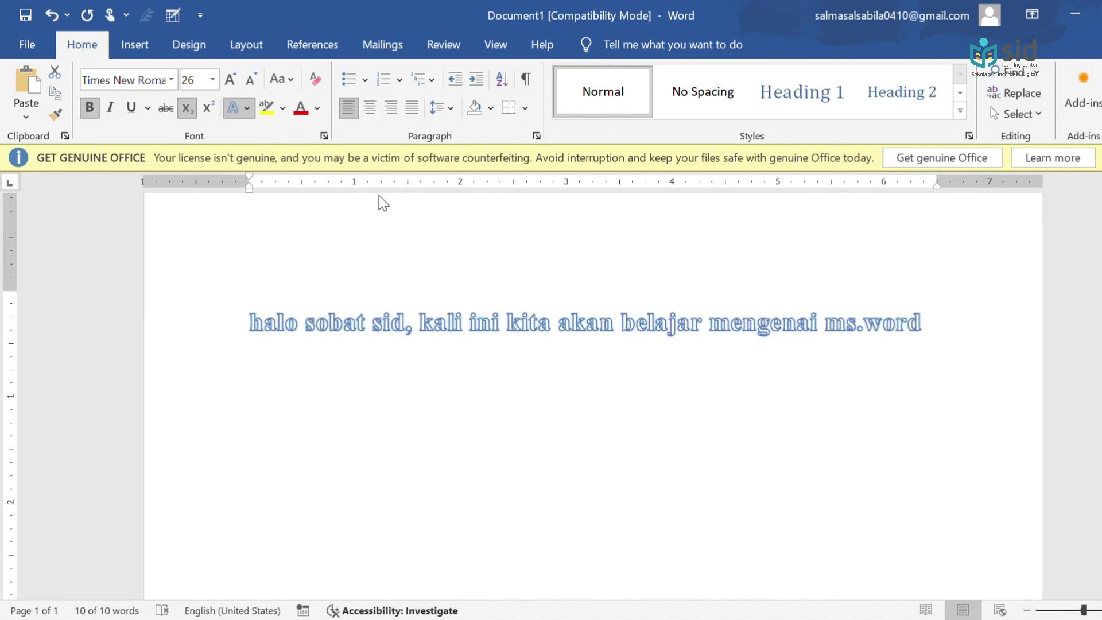
{"action": "key", "text": "ctrl+a"}
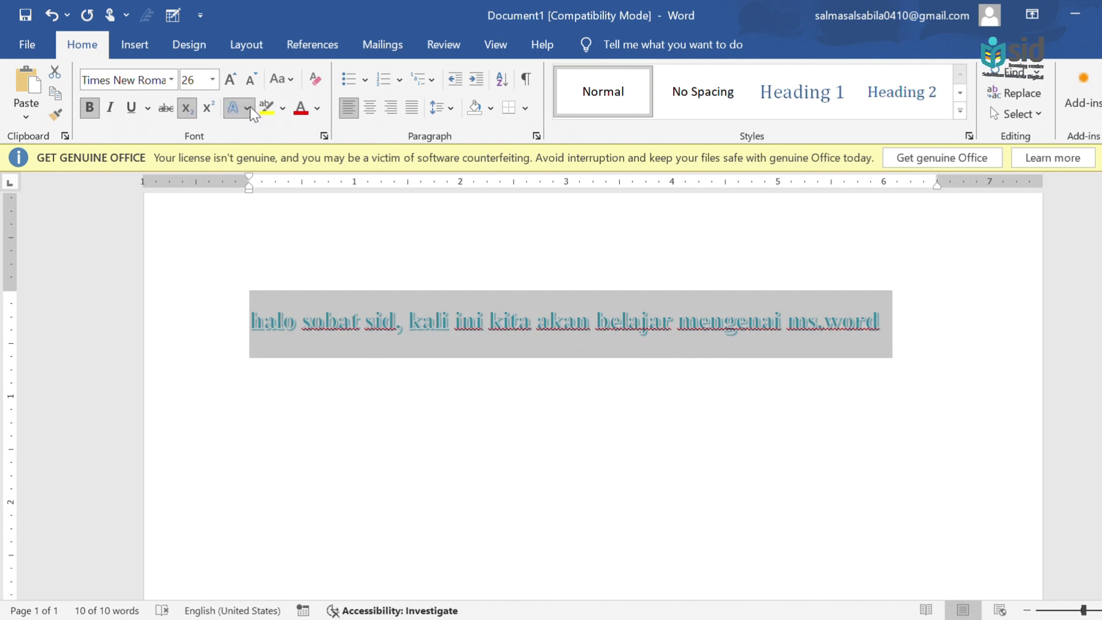
{"action": "left_click", "coordinate": [292, 203]}
{"action": "key", "text": "ctrl+a"}
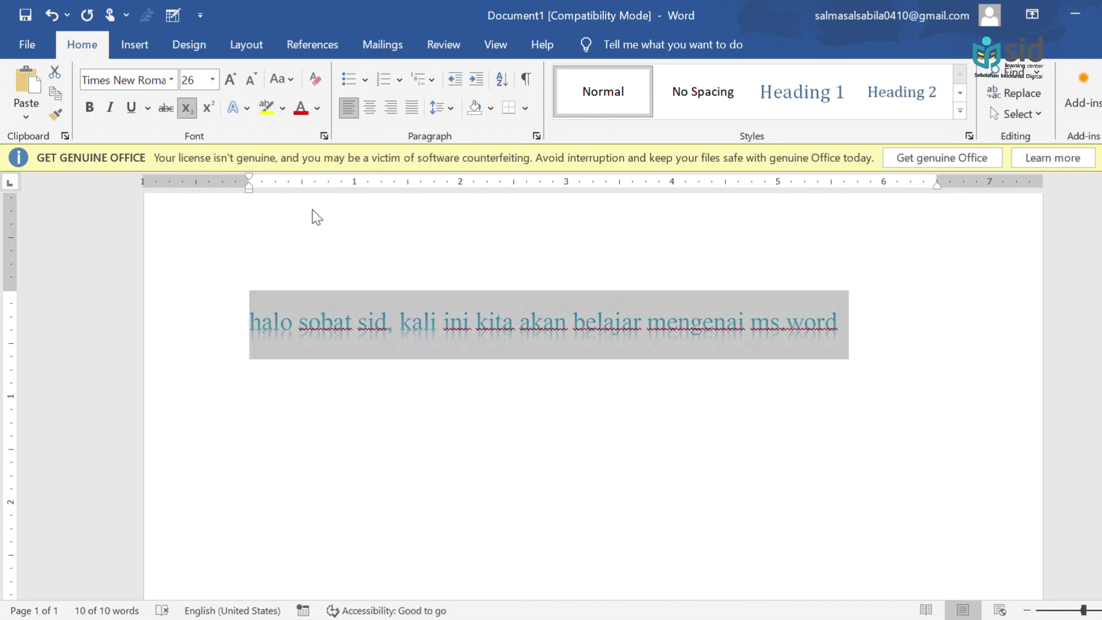
Change the font colour of the whole greeting sentence to blue and deselect it.
{"action": "left_click", "coordinate": [386, 314]}
{"action": "triple_click", "coordinate": [344, 308]}
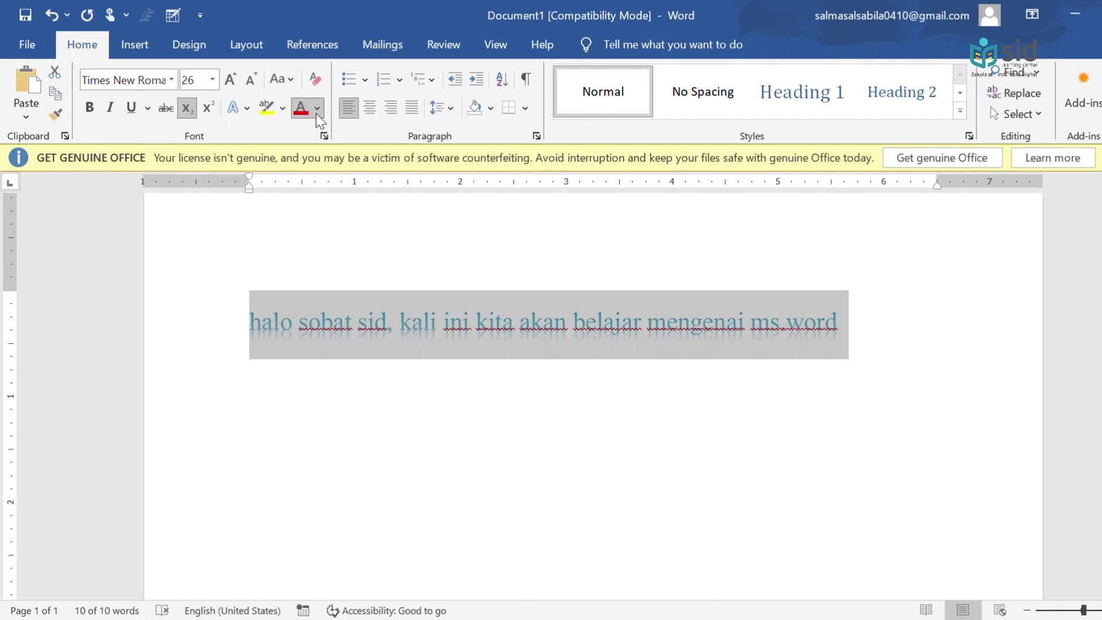
{"action": "left_click", "coordinate": [334, 226]}
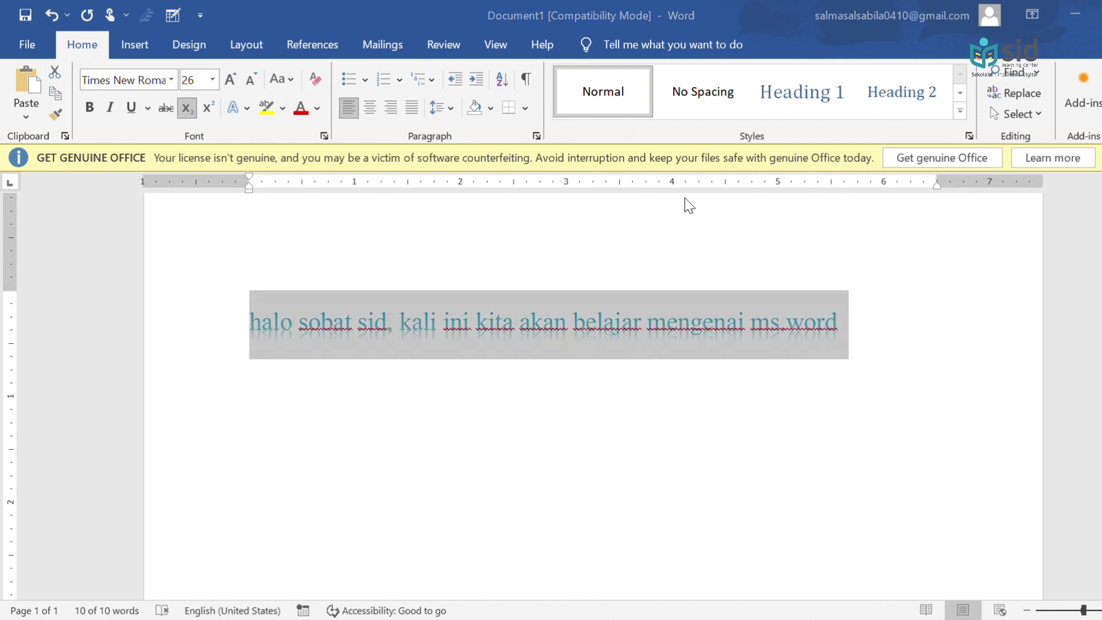
{"action": "left_click", "coordinate": [582, 422]}
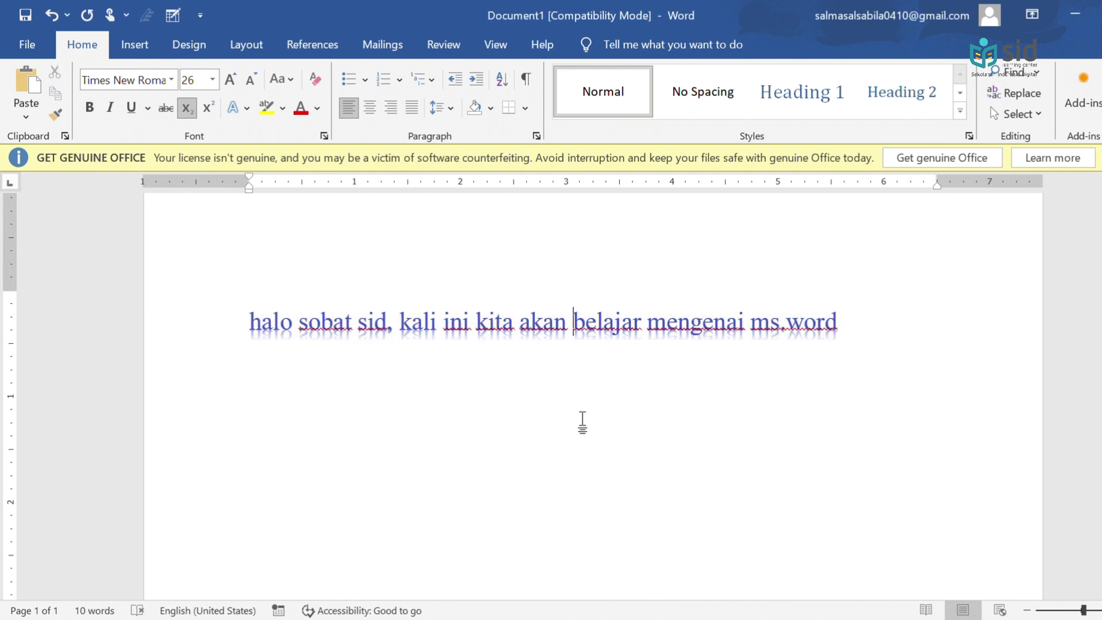